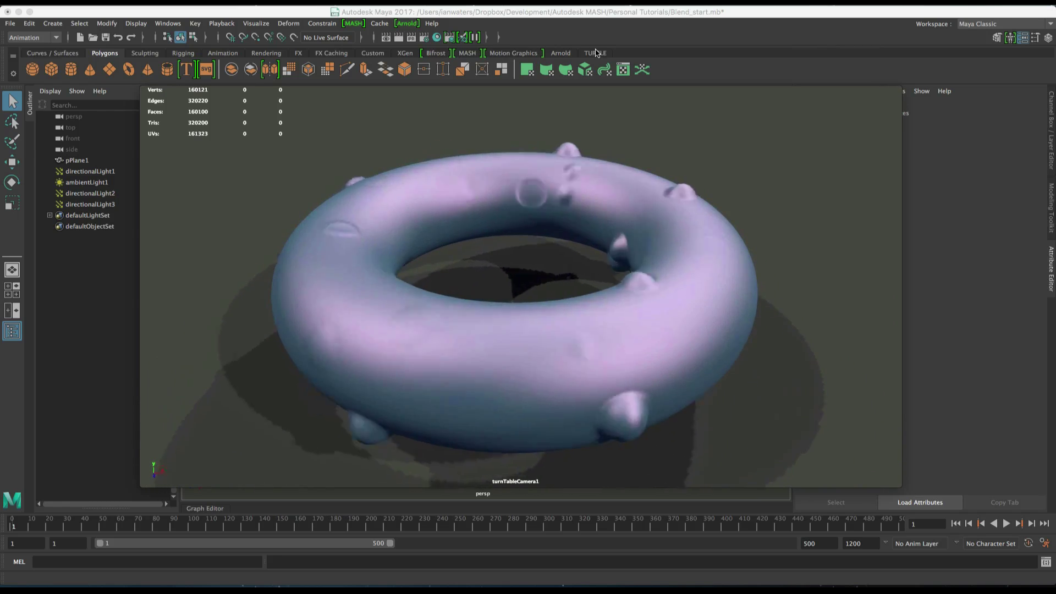
- Close the preview movie and create a new polygon torus
mouse_move(621, 92)
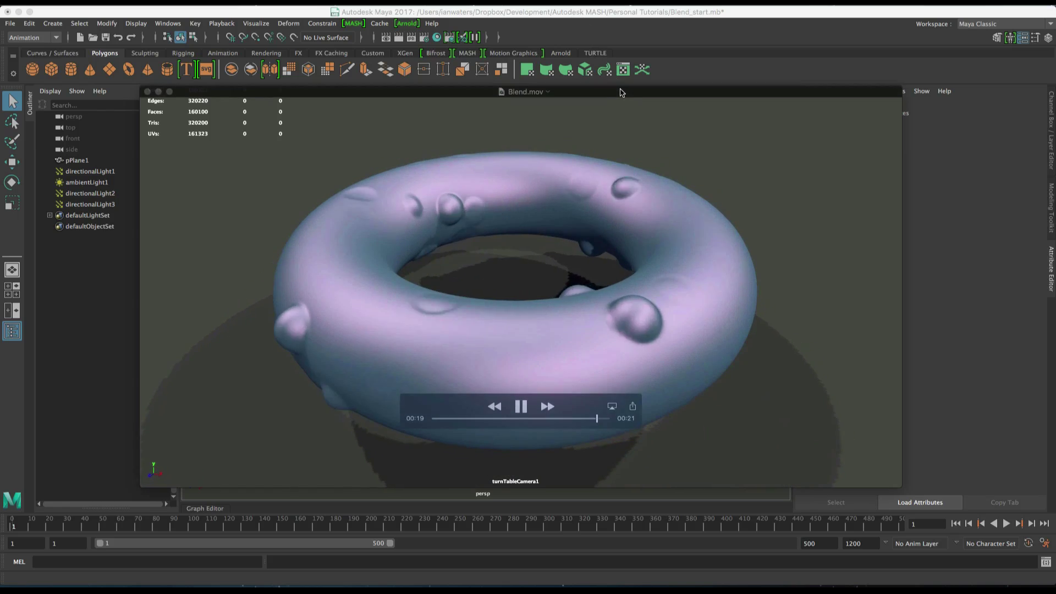
drag(620, 92, 260, 109)
key(super+w)
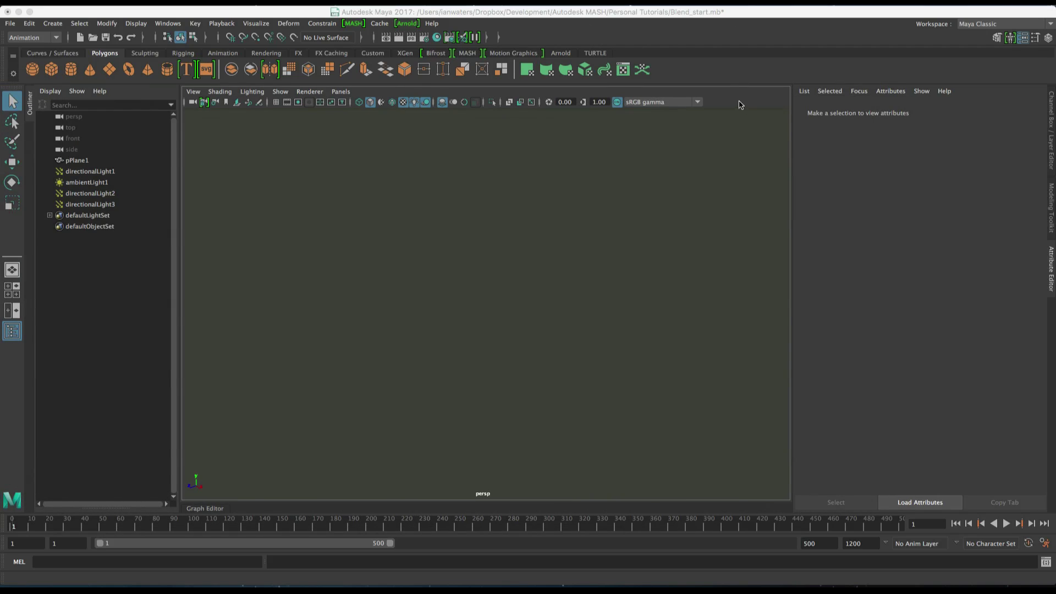
click(129, 68)
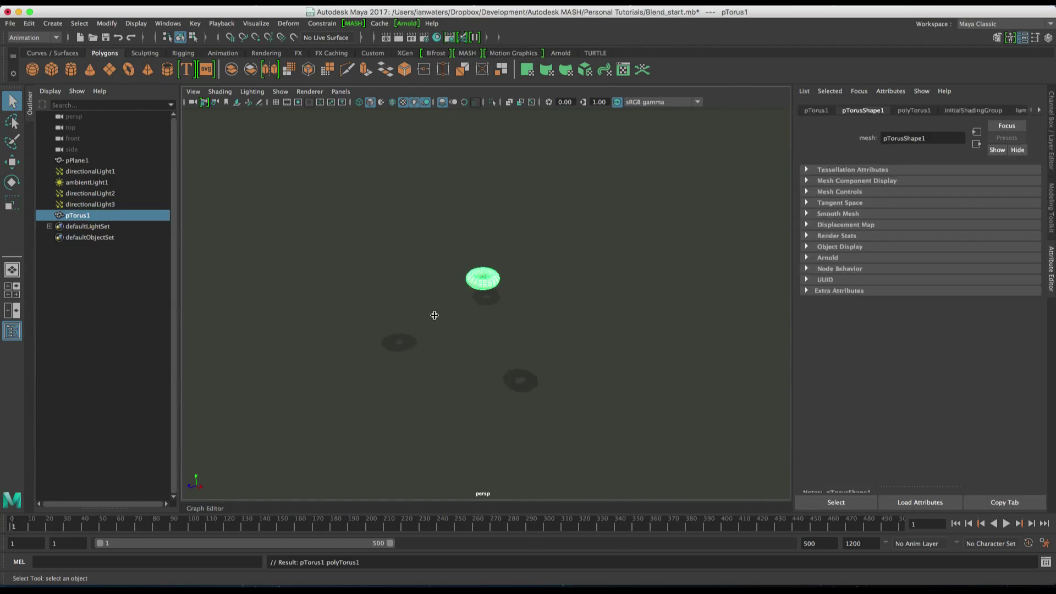
- Set polyTorus1 to radius 16.21, section radius 4.3, and 200 by 100 subdivisions
click(934, 115)
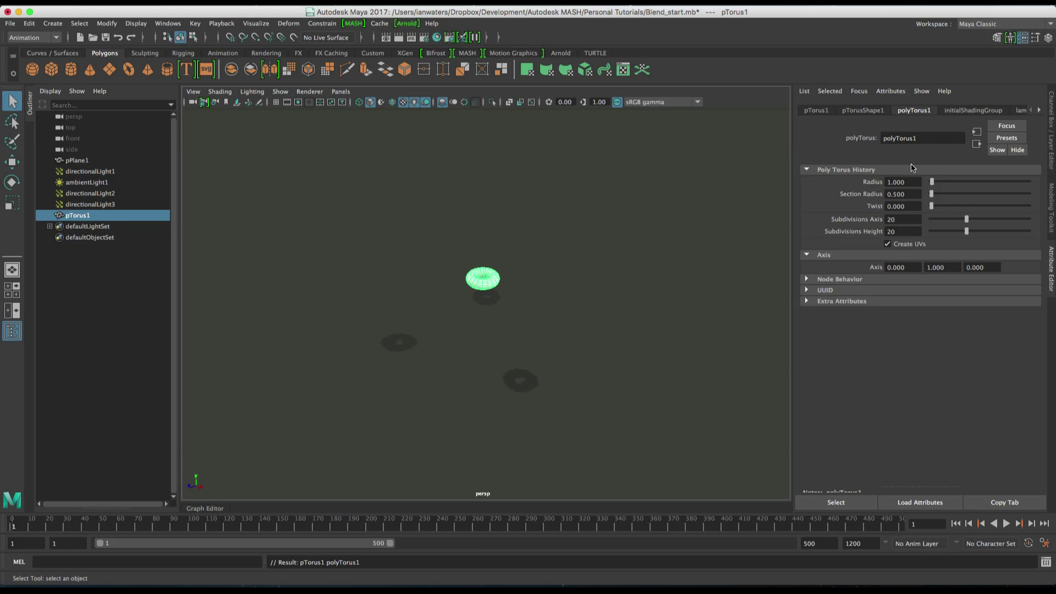
double_click(896, 182)
text(1.15)
key(Return)
drag(933, 182, 907, 181)
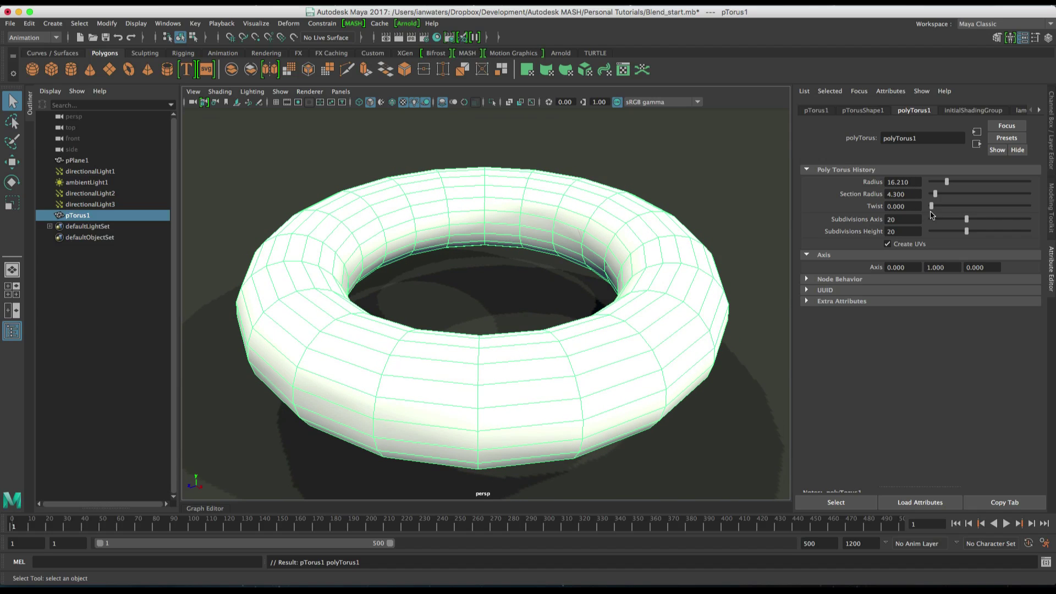
drag(965, 220, 1052, 220)
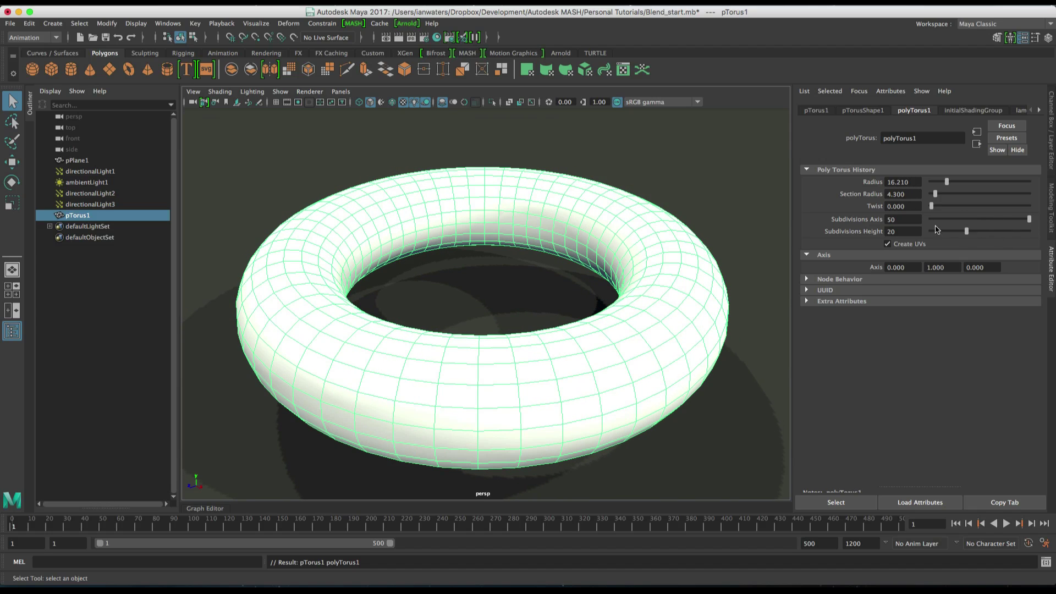
text(200)
key(Return)
click(883, 231)
text(100)
key(Return)
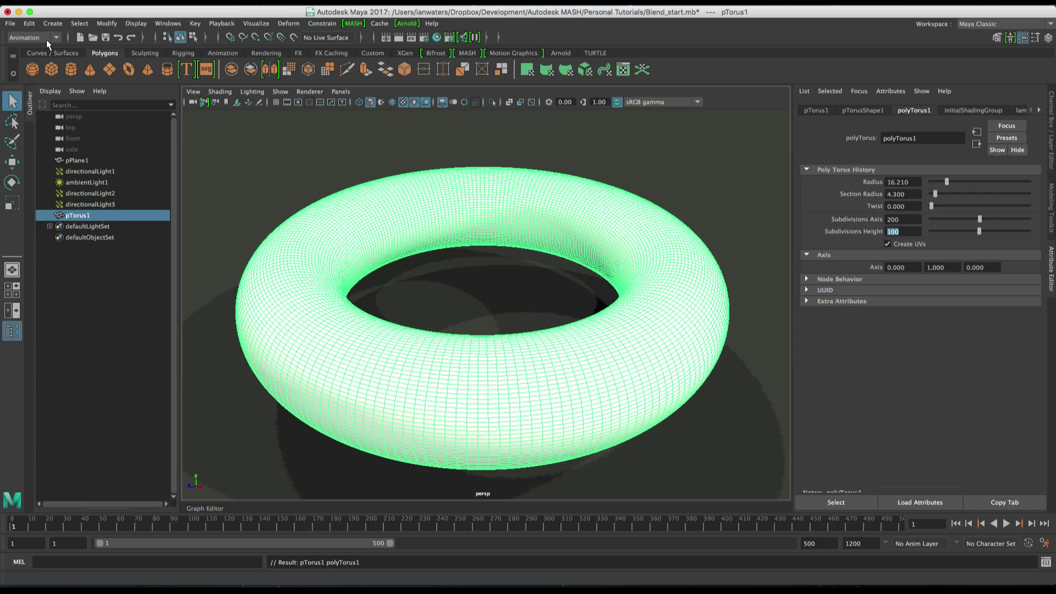
- Duplicate the torus with Duplicate Special, reset options and Duplicate input graph enabled
click(29, 23)
click(154, 195)
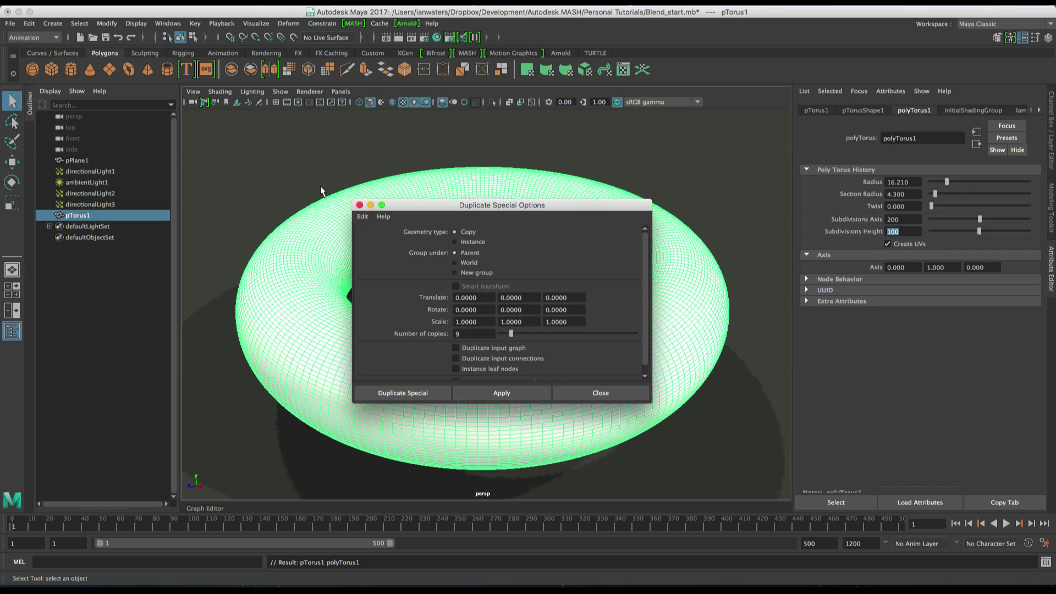
click(362, 216)
click(385, 240)
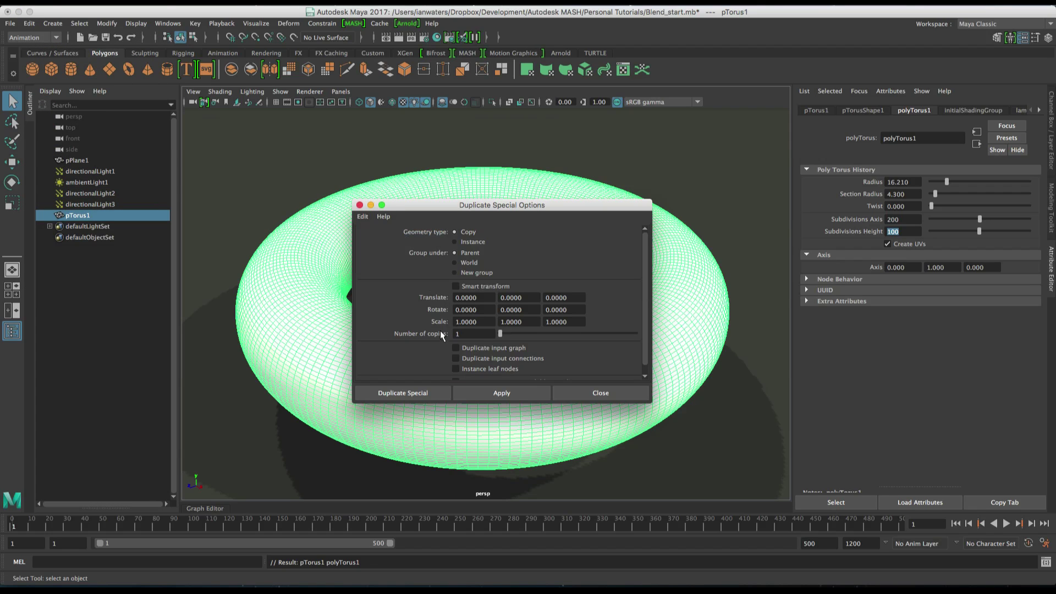
click(486, 348)
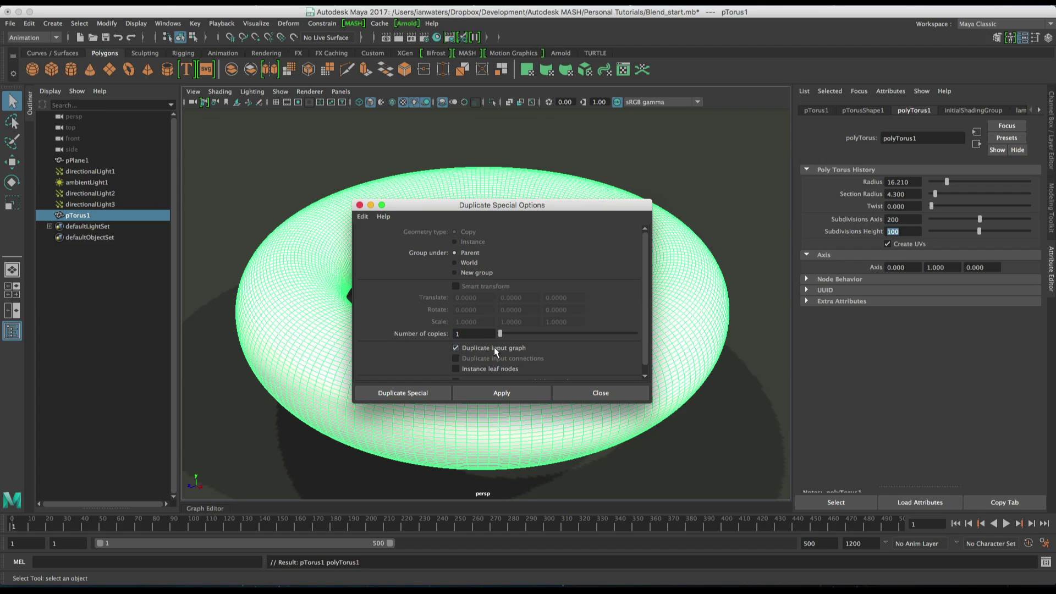
click(396, 389)
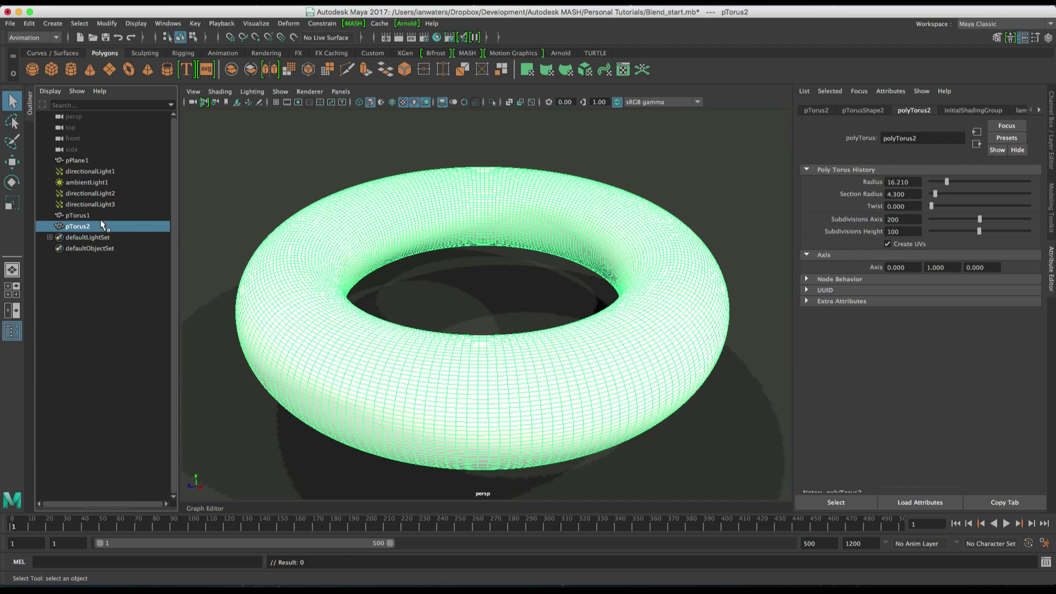
- Rename pTorus1 to Main and pTorus2 to Emit in the Outliner
double_click(82, 215)
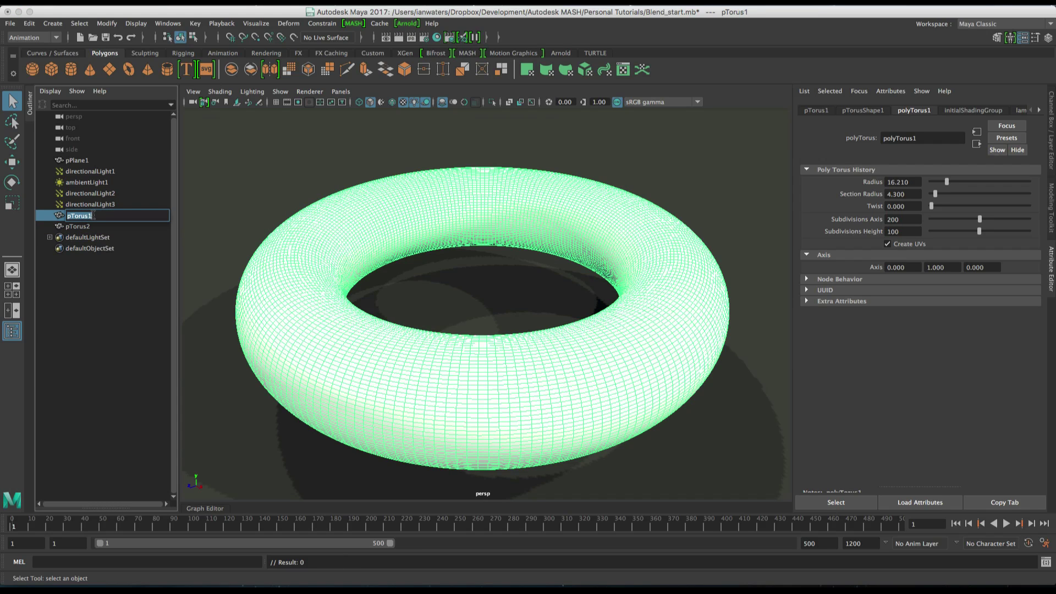
text(Main)
key(Return)
double_click(78, 226)
text(Emit)
key(Return)
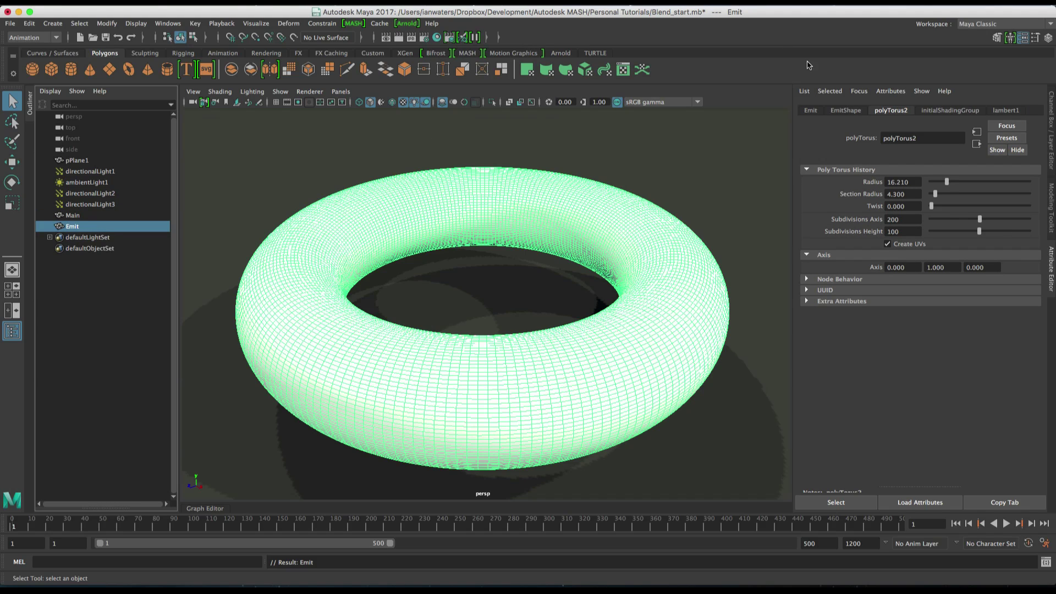
- Thin Emit to section radius 0.81 in wireframe, then restore textured shading with all lights
key(4)
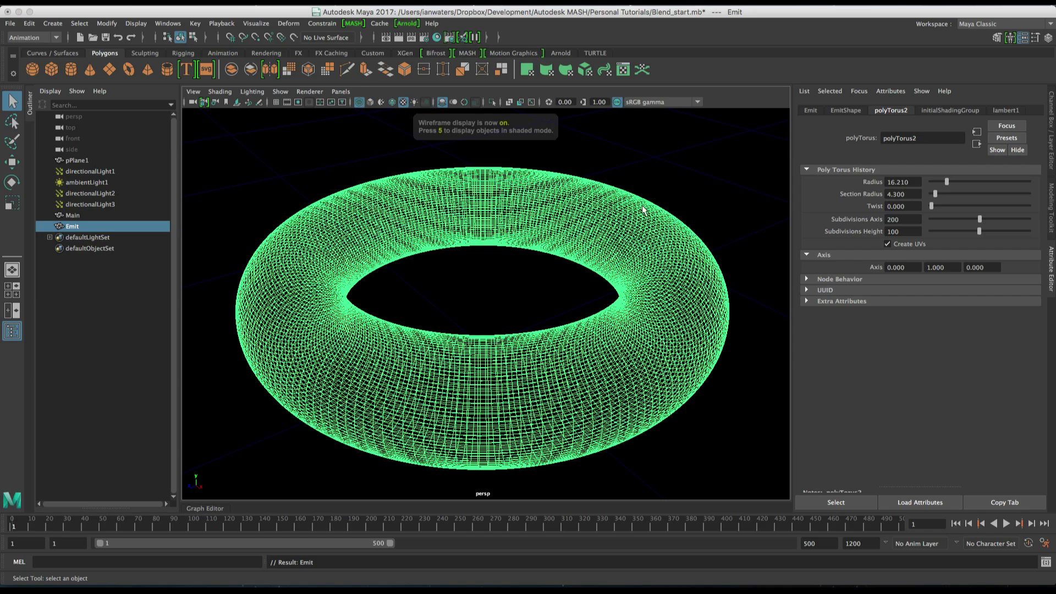
ctrl+drag(893, 196, 708, 202)
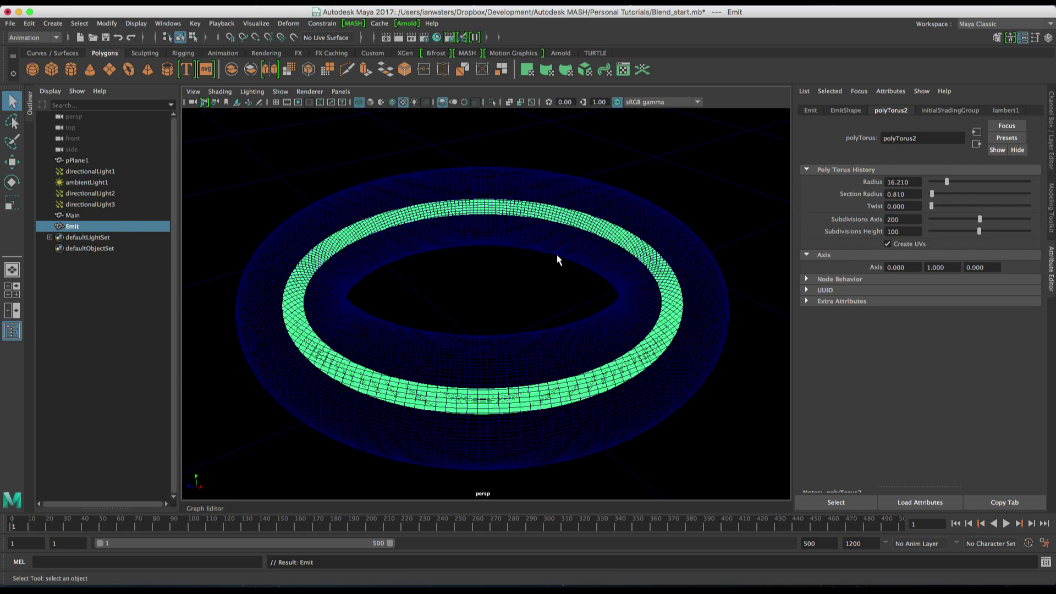
key(4)
key(6)
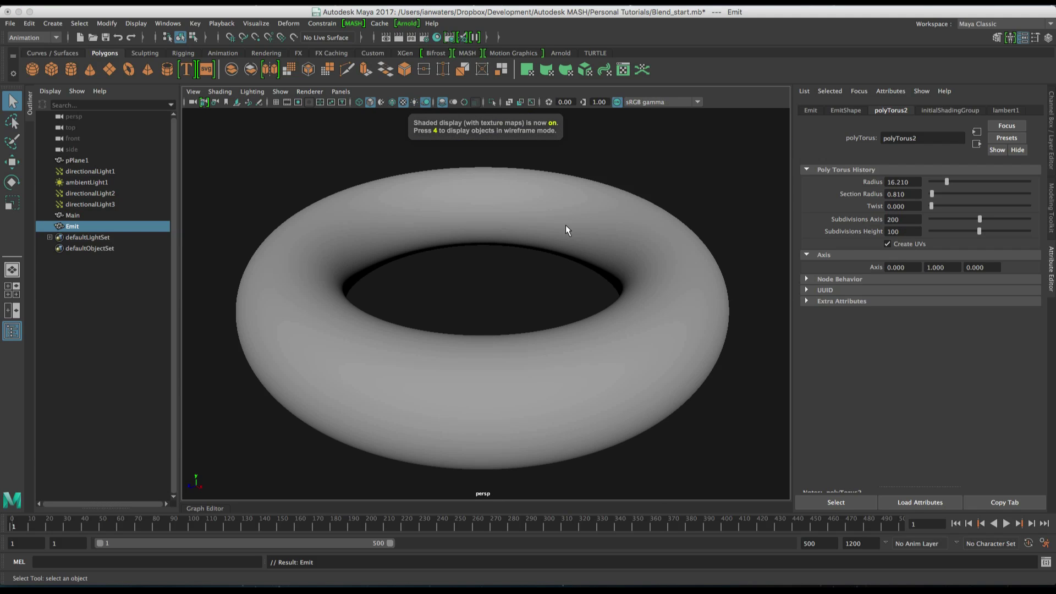
key(7)
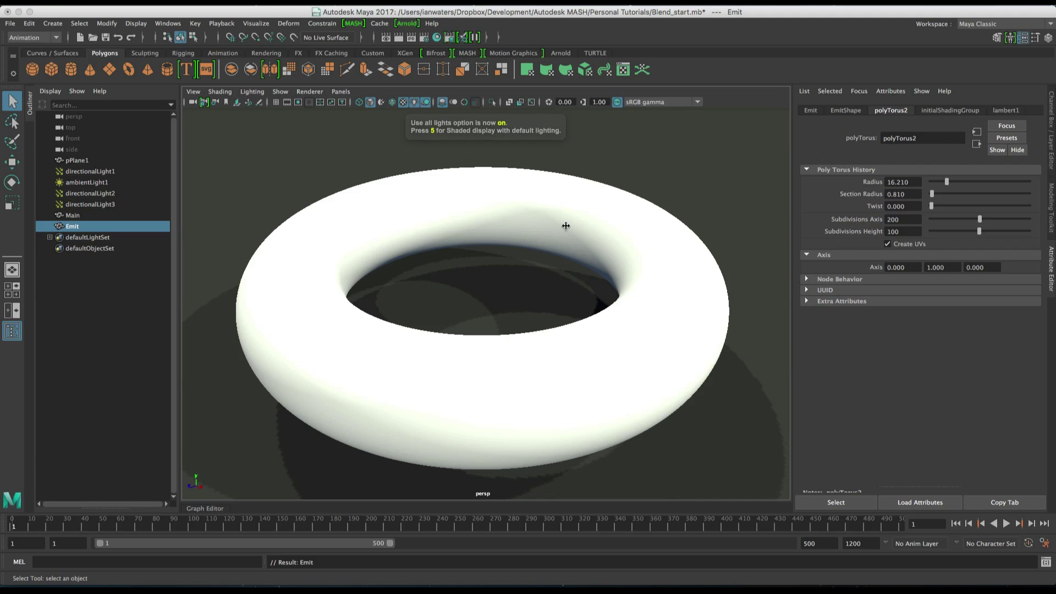
- Duplicate the Emit torus and name the copy Blend
click(93, 223)
key(ctrl+d)
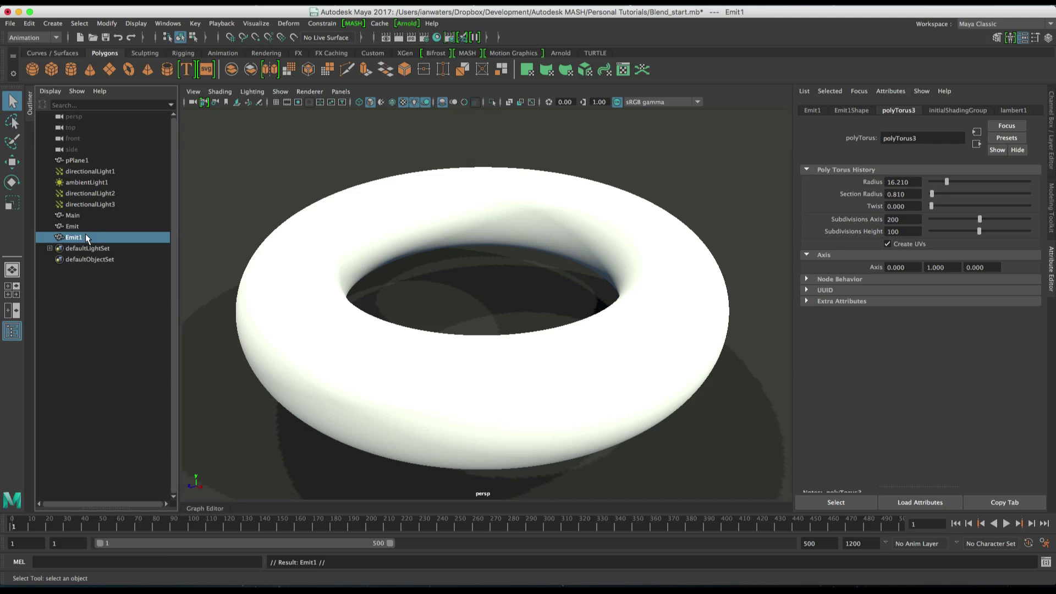
double_click(74, 236)
text(Blend)
key(Return)
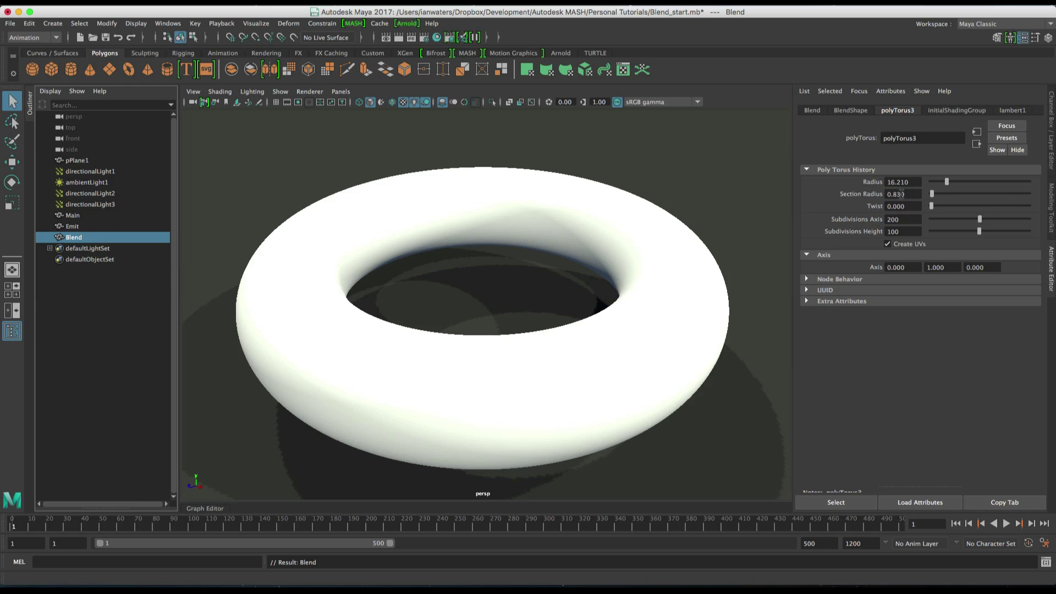
- Set Blend's section radius to 4.4 and hide it
drag(931, 194, 933, 194)
drag(997, 196, 1021, 195)
ctrl+drag(897, 194, 902, 193)
key(ctrl+h)
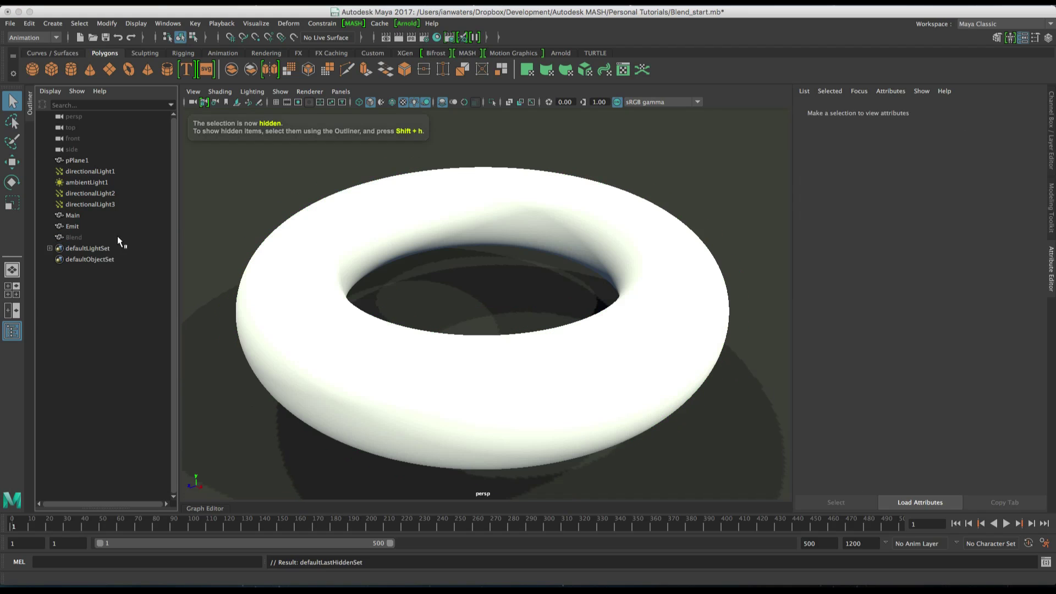
- Add a MASH Blend Deformer to the Main torus
click(84, 216)
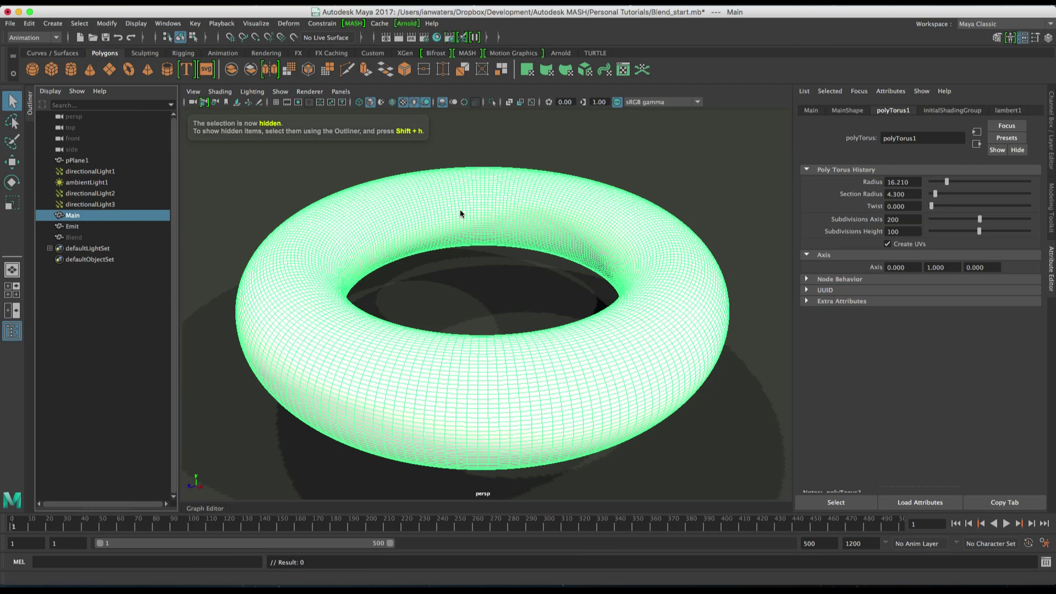
click(352, 23)
mouse_move(372, 64)
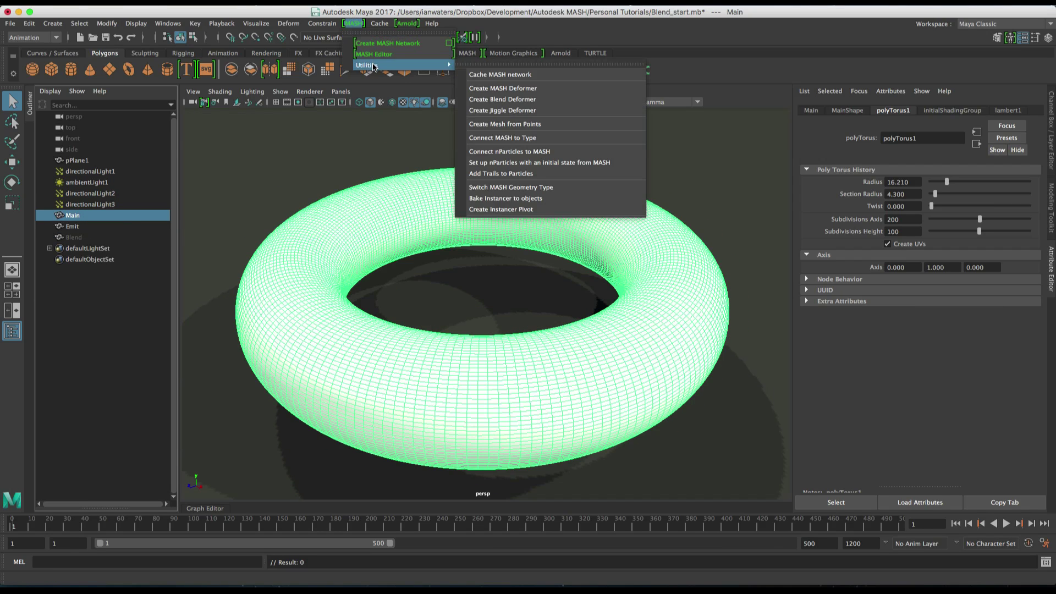
click(556, 101)
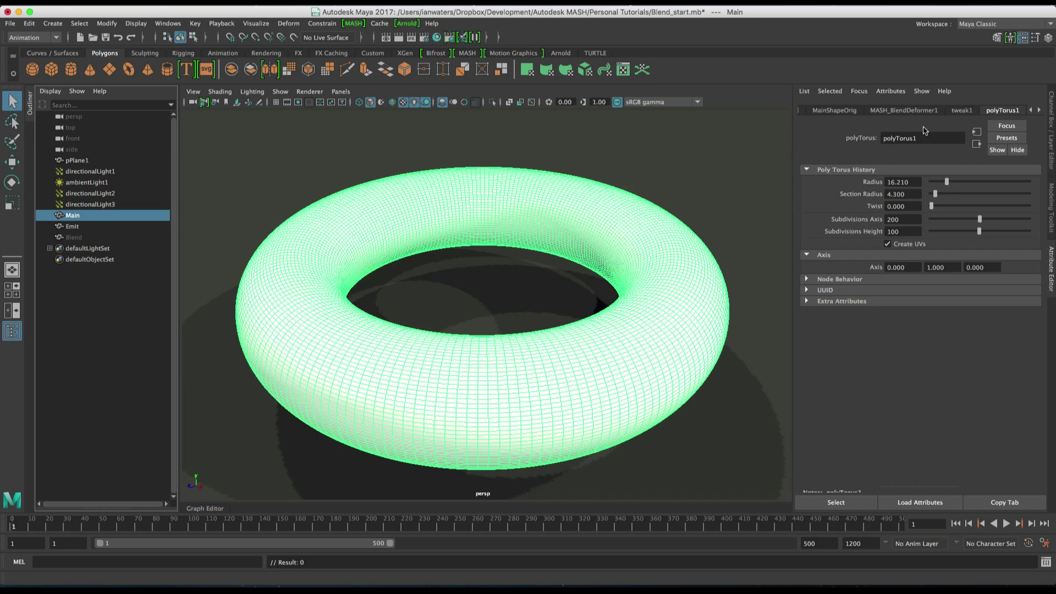
- Connect the Blend torus as the deformer's Blend Mesh and test the blend value
click(917, 111)
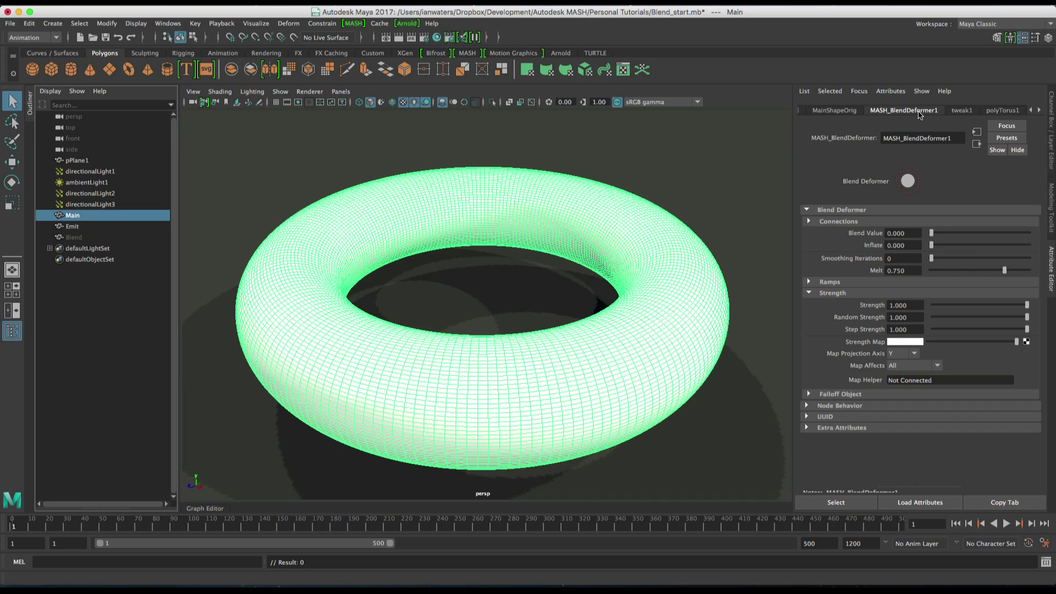
click(838, 221)
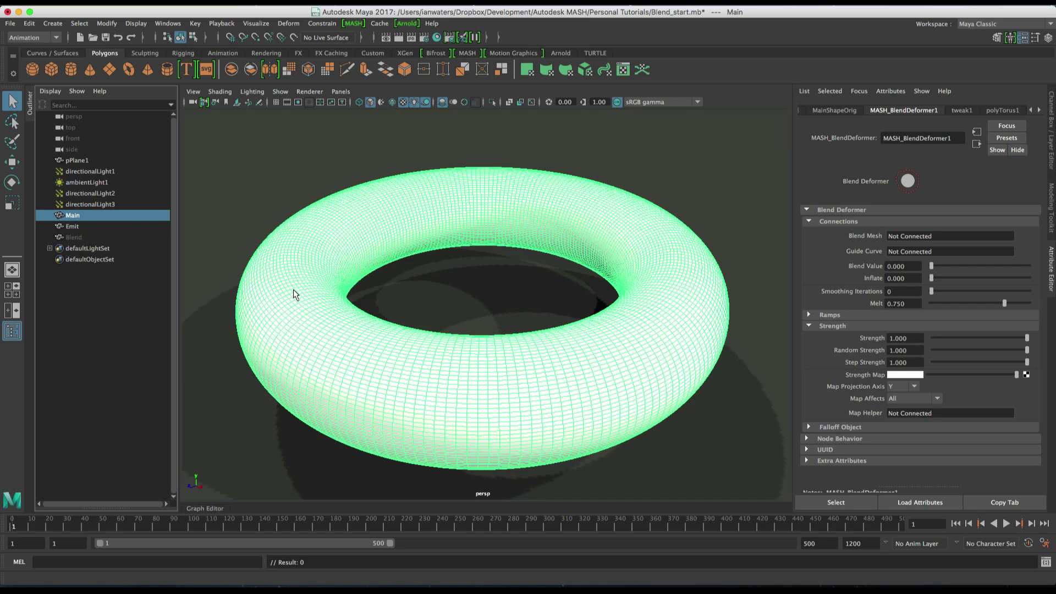
click(834, 222)
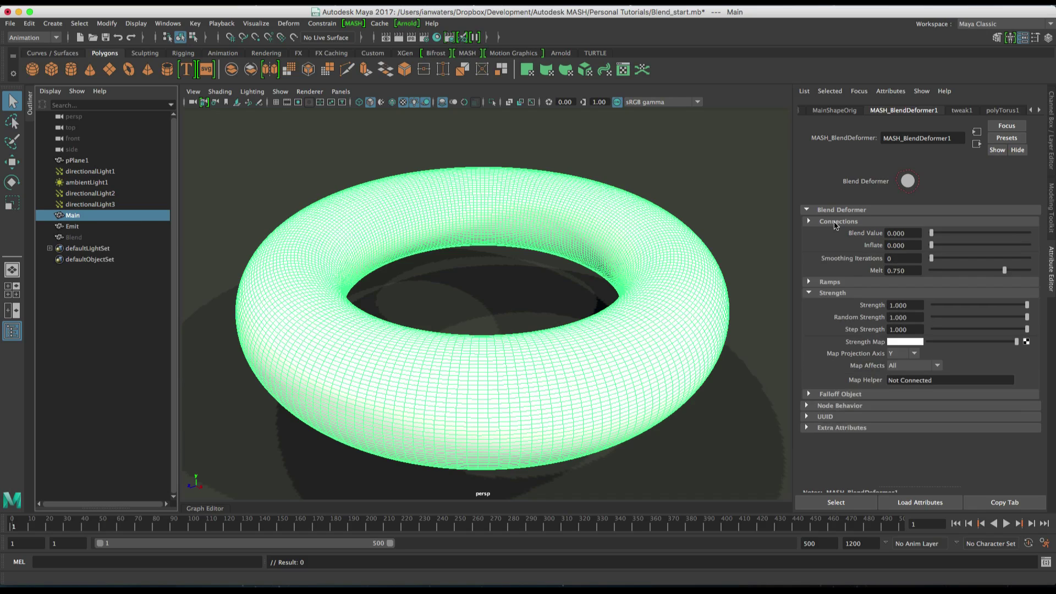
click(834, 222)
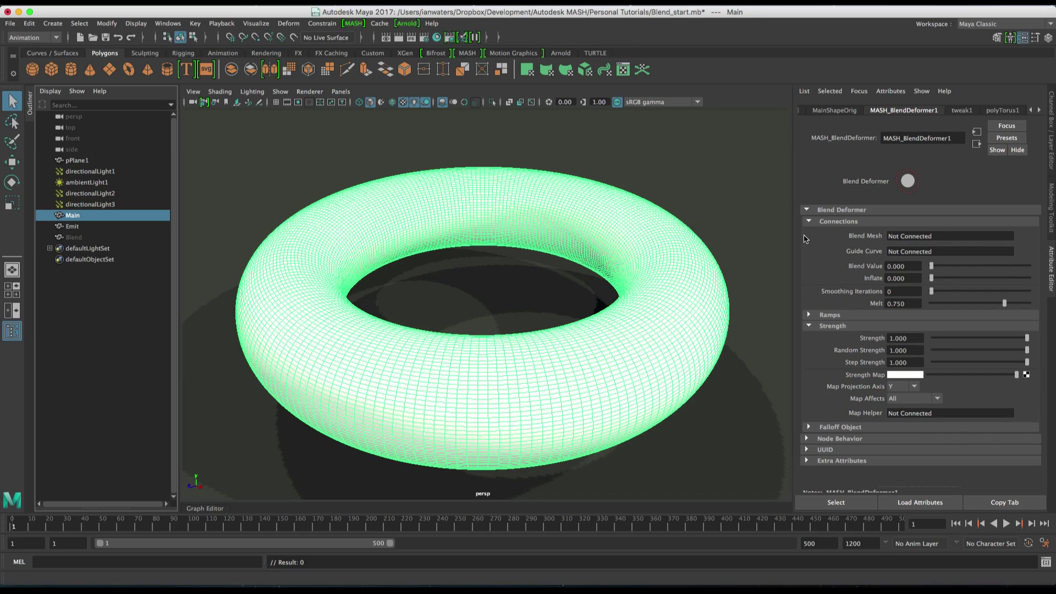
middle_drag(77, 237, 939, 241)
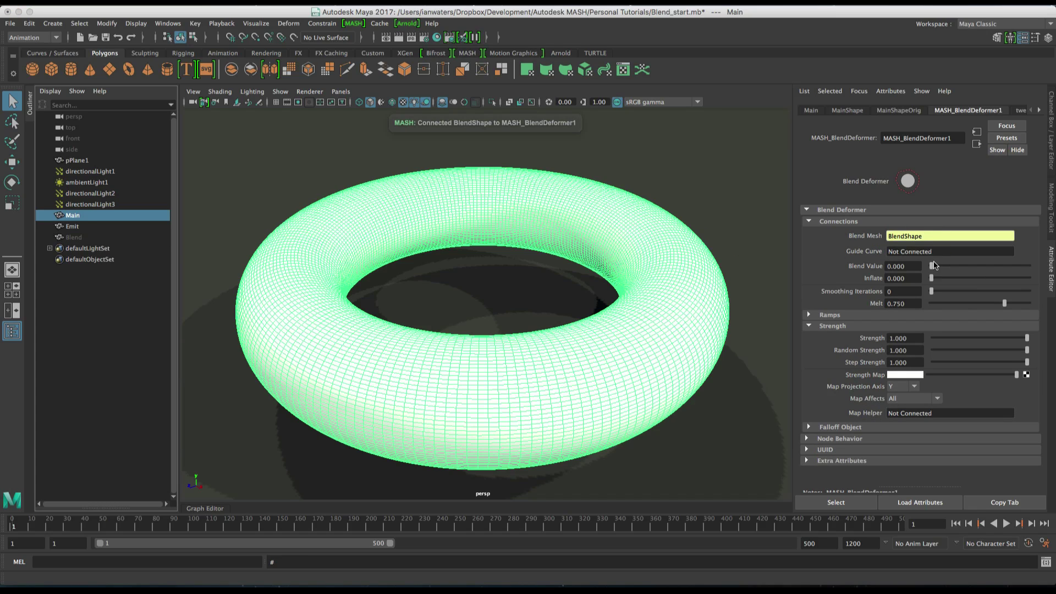
drag(931, 266, 883, 292)
- Create a falloff object for the blend deformer and place it on the torus's left rim
click(849, 427)
right_click(870, 414)
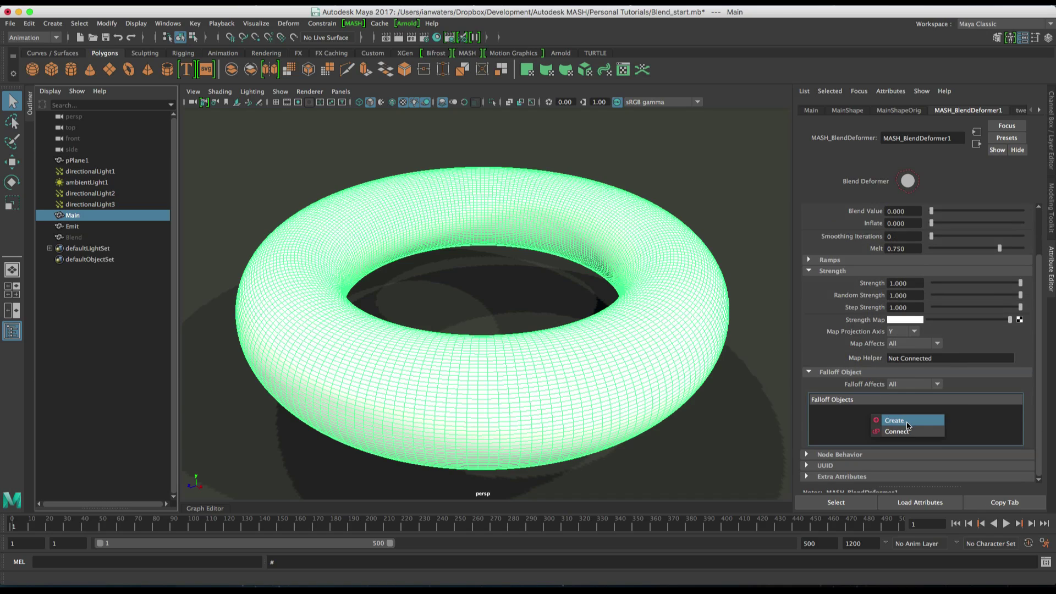
click(882, 418)
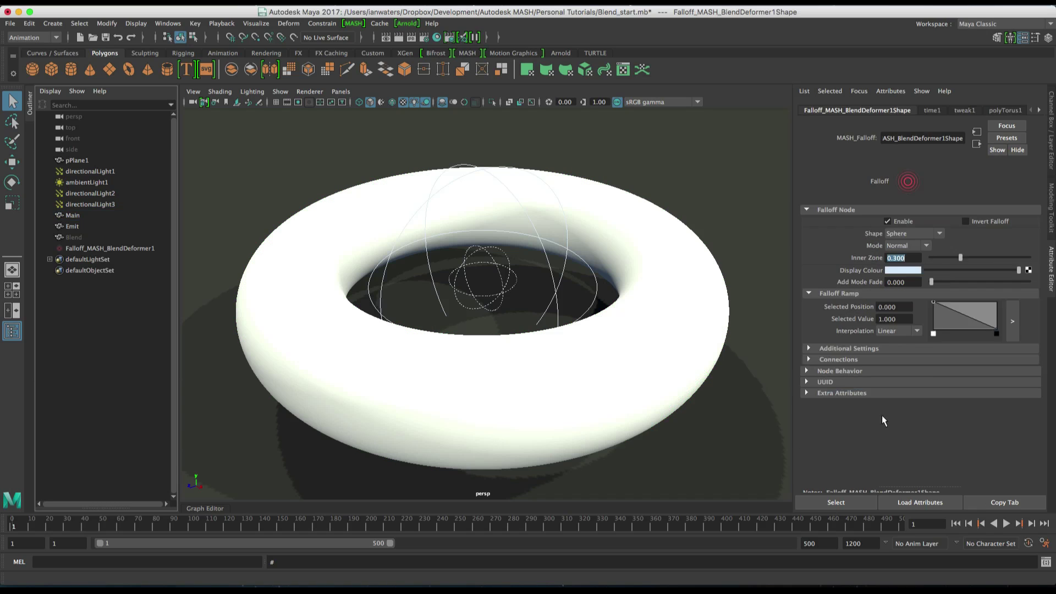
click(112, 248)
key(w)
drag(431, 300, 271, 349)
drag(344, 348, 295, 352)
- Assign the existing phong1 material to Main and move the falloff into the torus centre
click(451, 195)
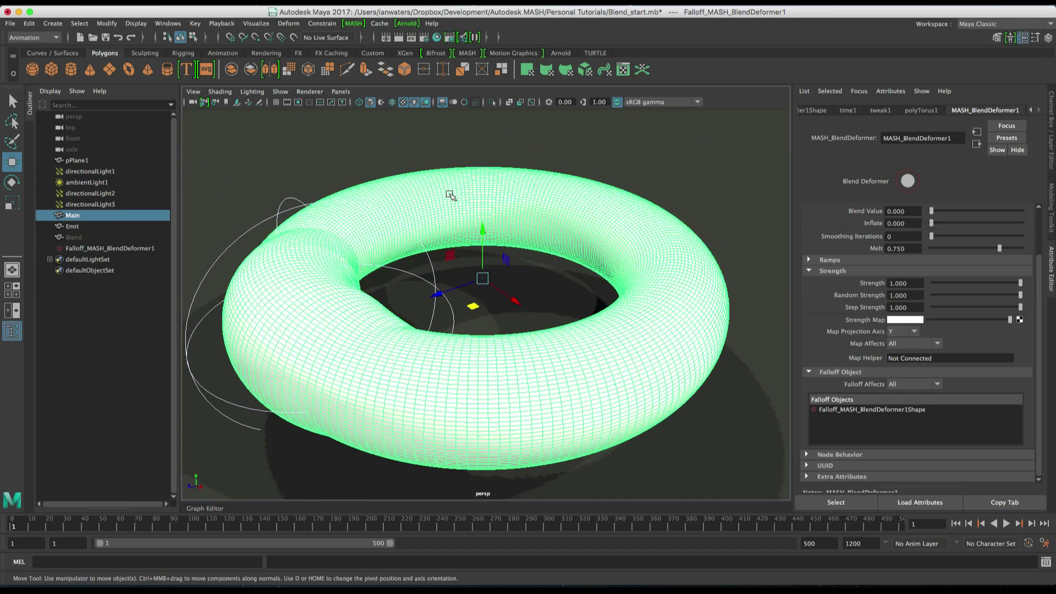
right_click(479, 185)
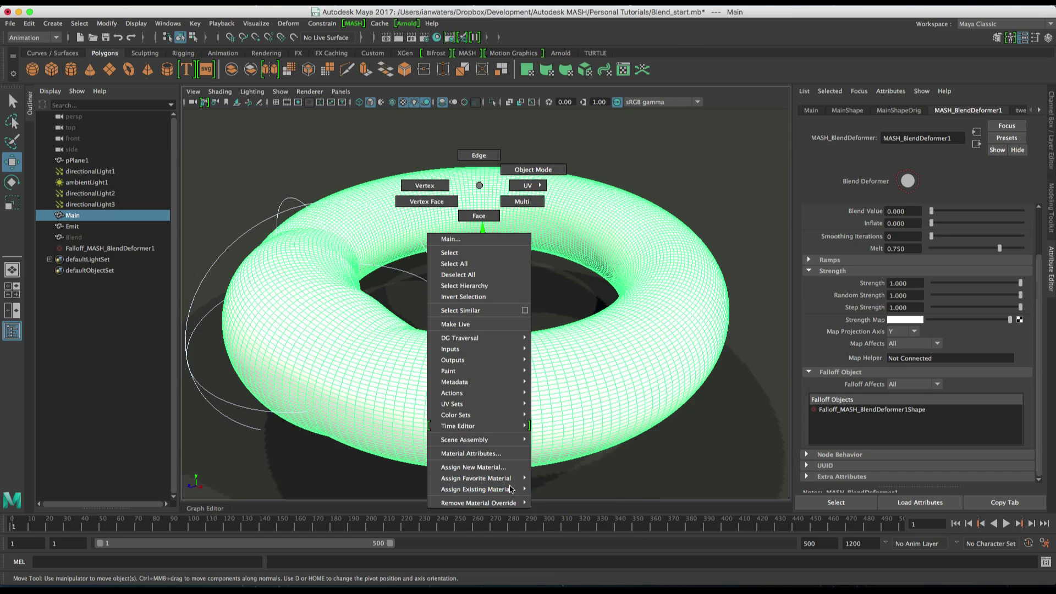
mouse_move(503, 488)
click(567, 525)
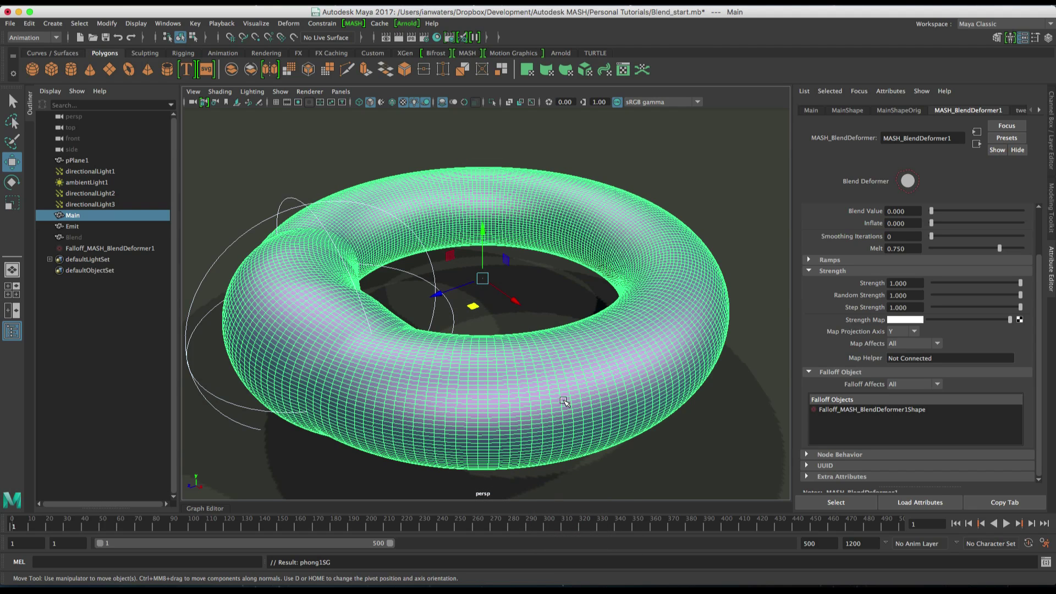
click(105, 248)
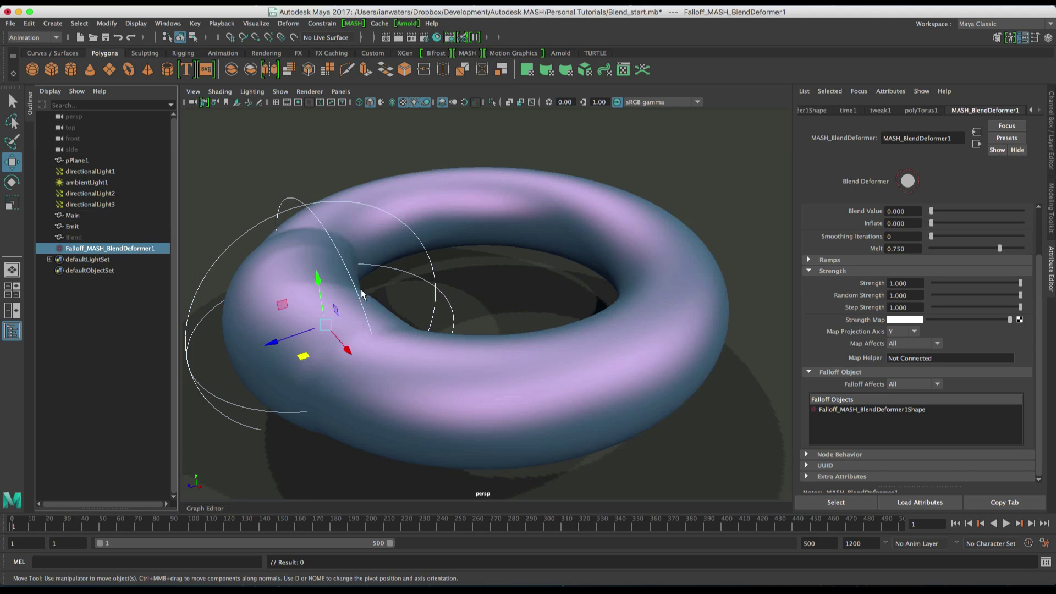
drag(302, 356, 475, 317)
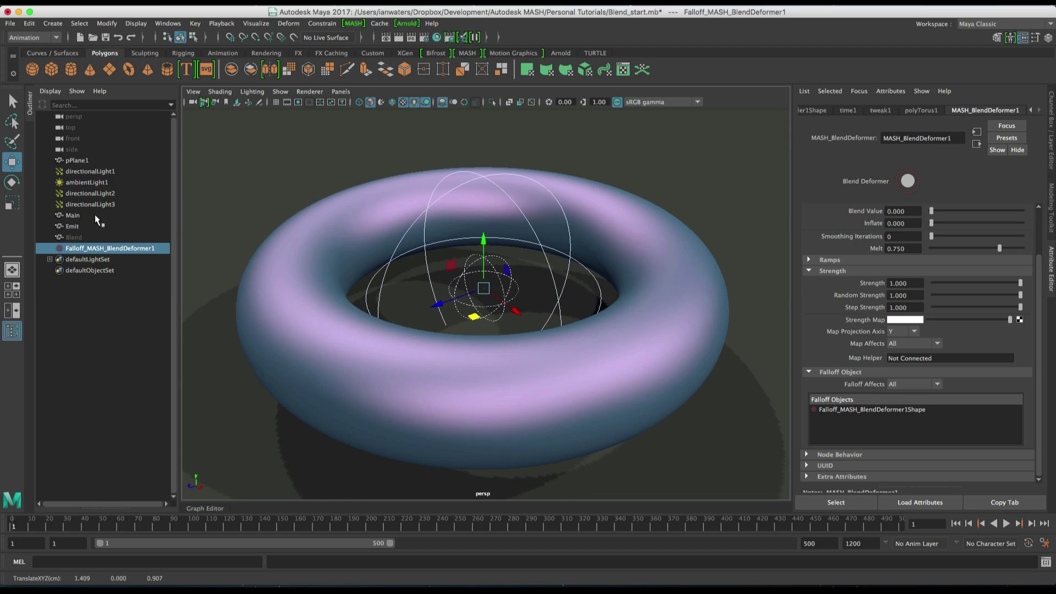
- Select Emit and, in the FX menu set, emit nParticles from it
click(86, 226)
key(4)
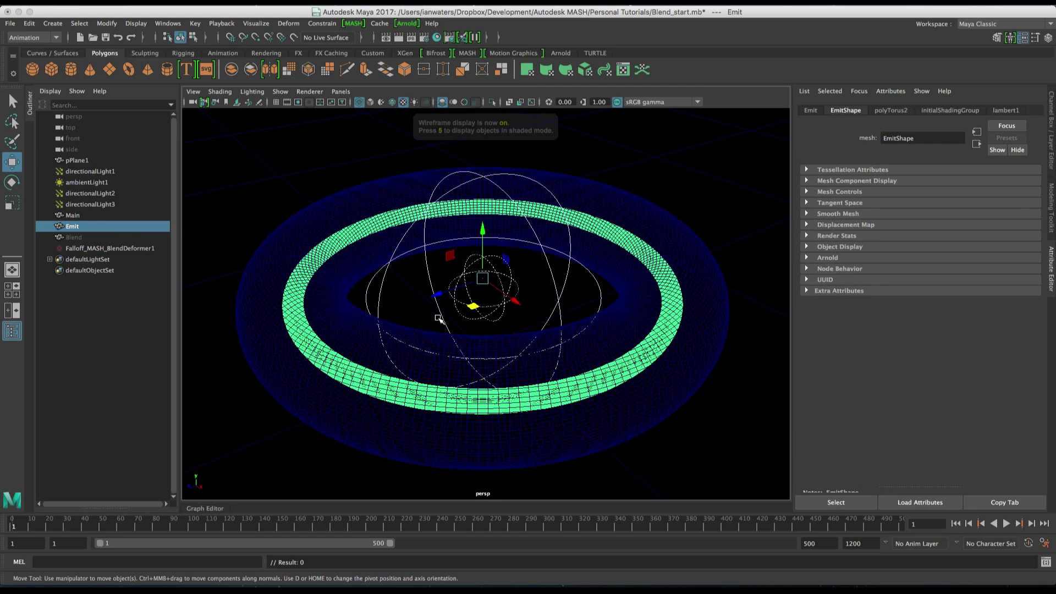
key(6)
key(7)
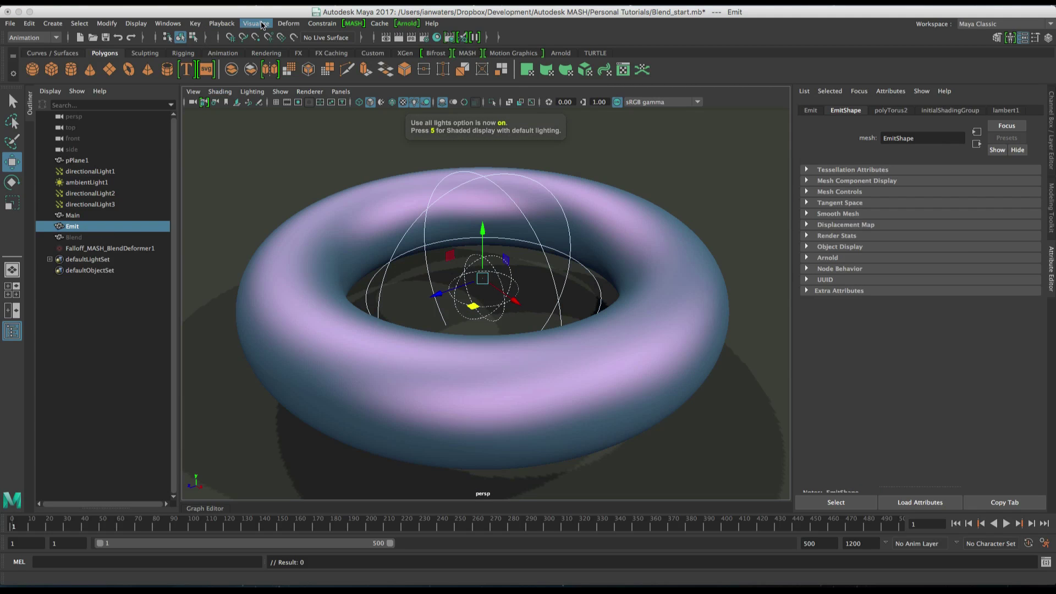
click(40, 37)
click(47, 83)
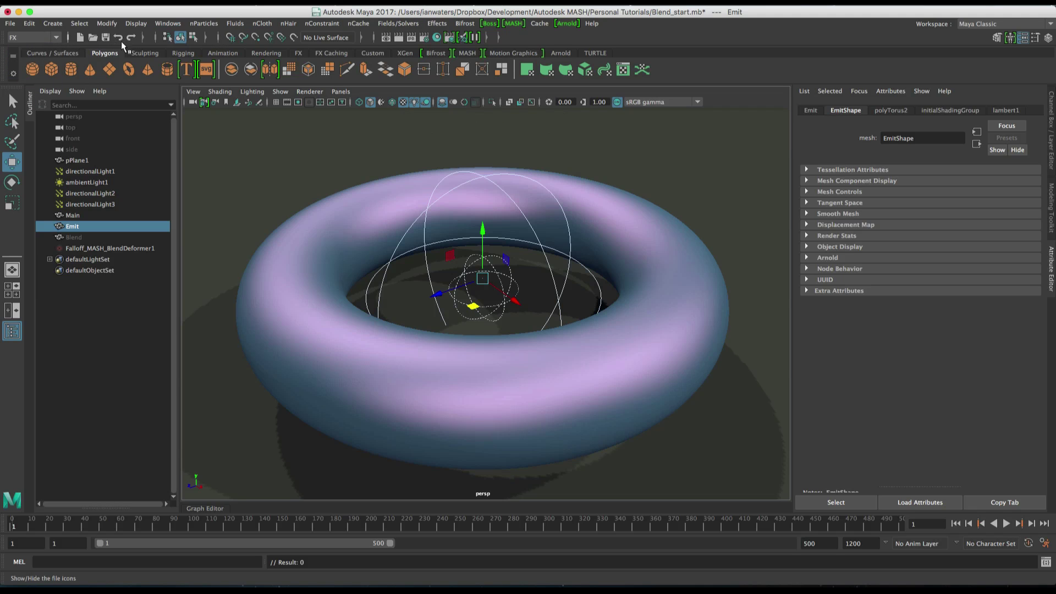
click(205, 23)
click(254, 170)
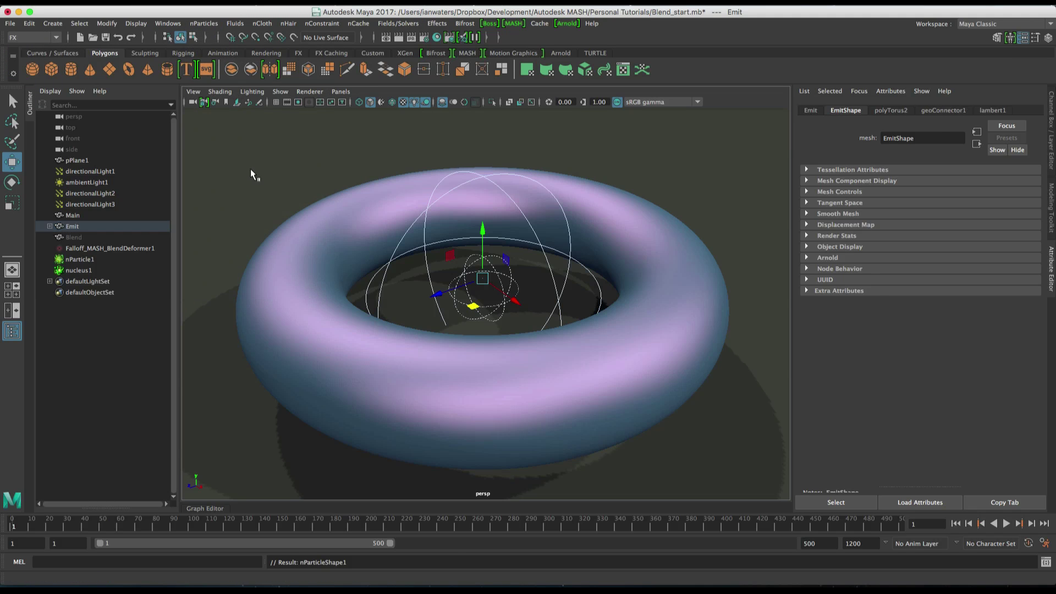
- Set the emitter type to Surface, rate 50 and normal speed 7
click(882, 278)
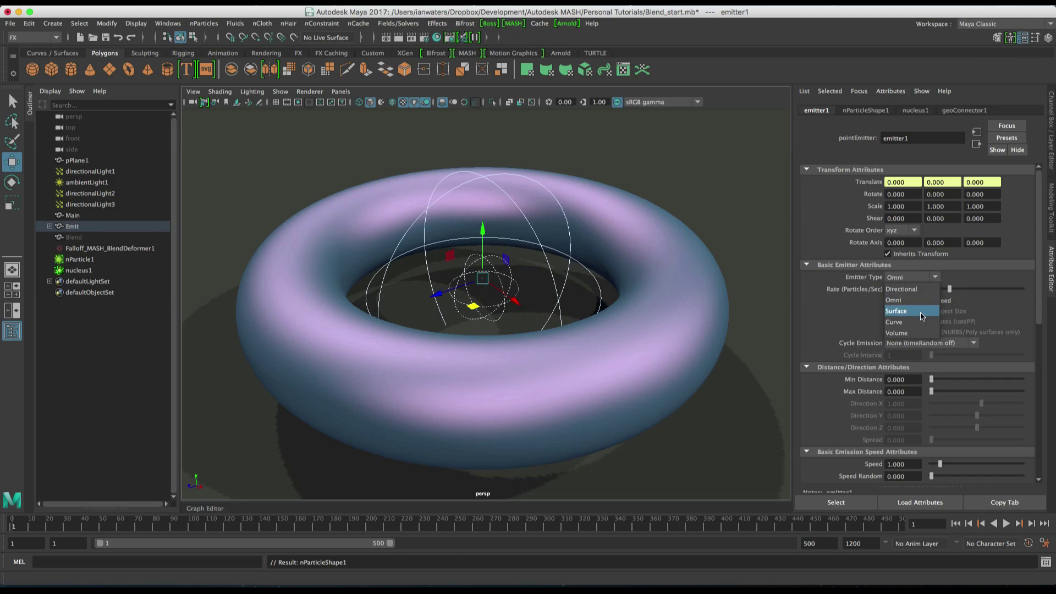
click(922, 316)
double_click(902, 289)
text(50)
key(Return)
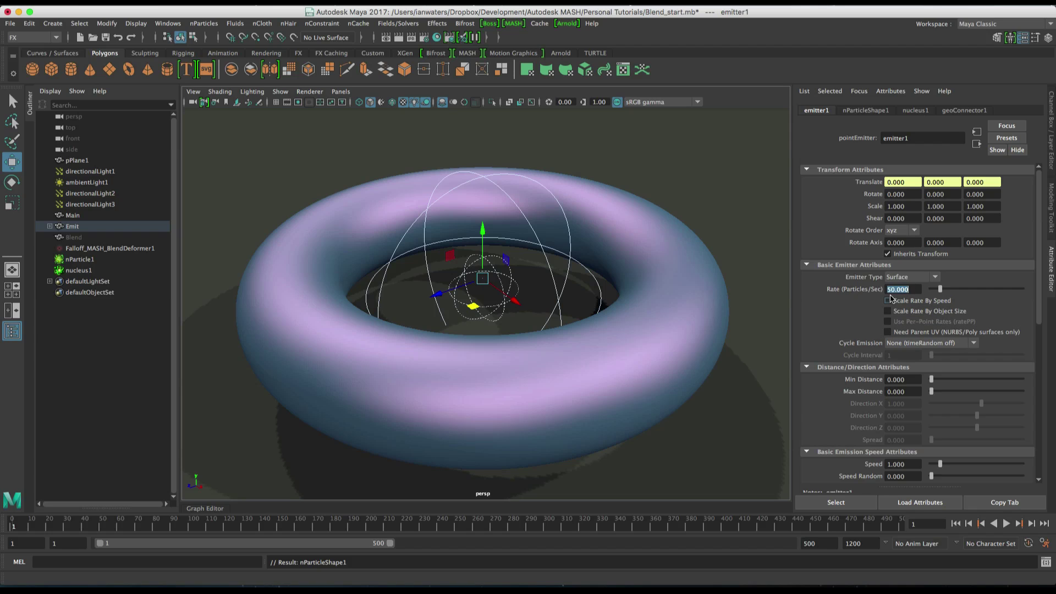
scroll(909, 392, down, 5)
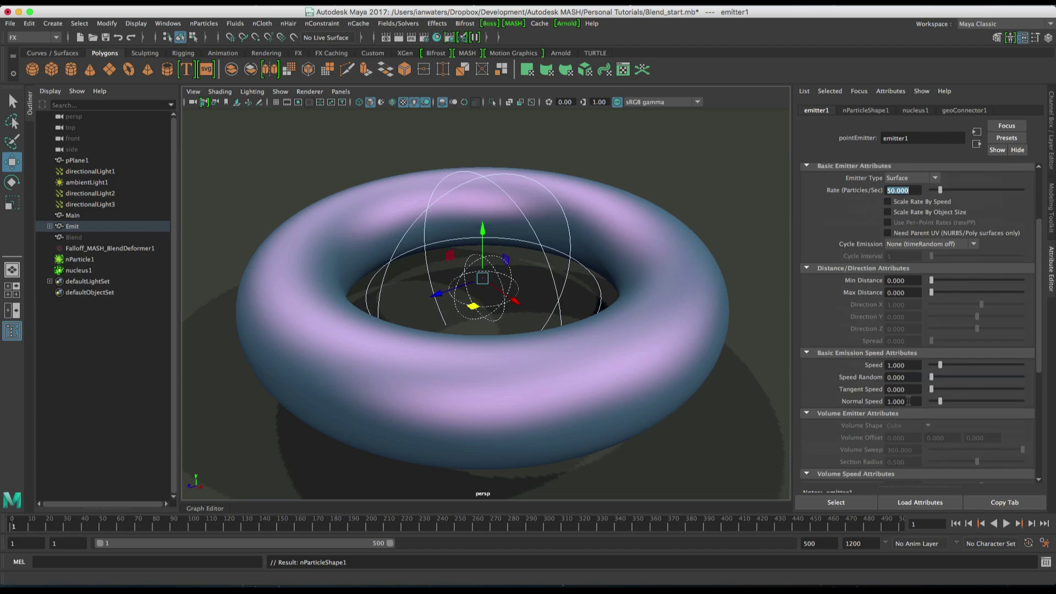
drag(908, 400, 876, 402)
text(7)
key(Return)
- Set nParticleShape1 lifespan mode to Random range with lifespan 0.5 and random 0.5
click(918, 110)
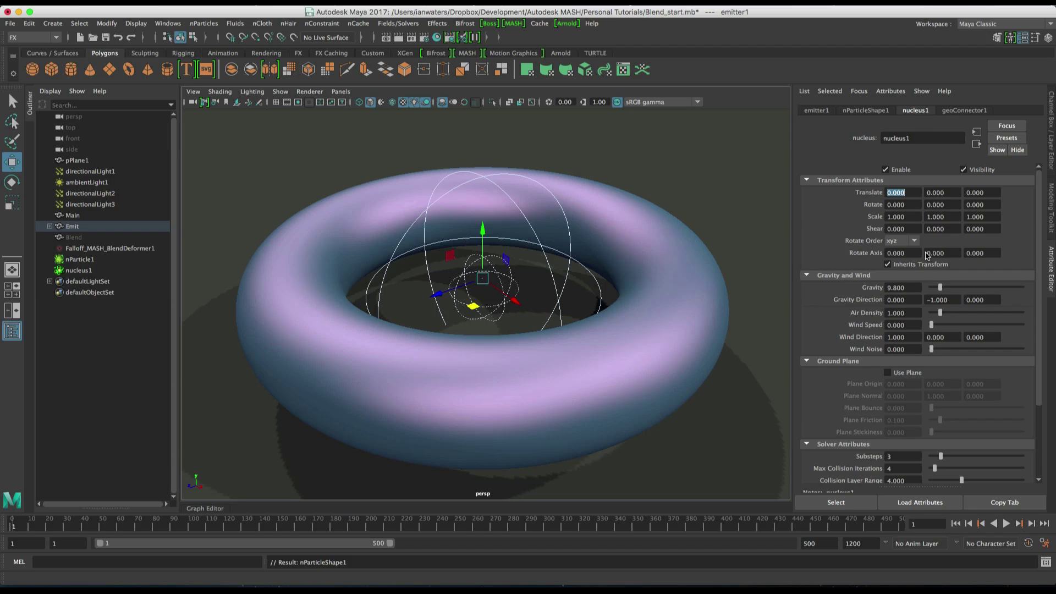
click(868, 111)
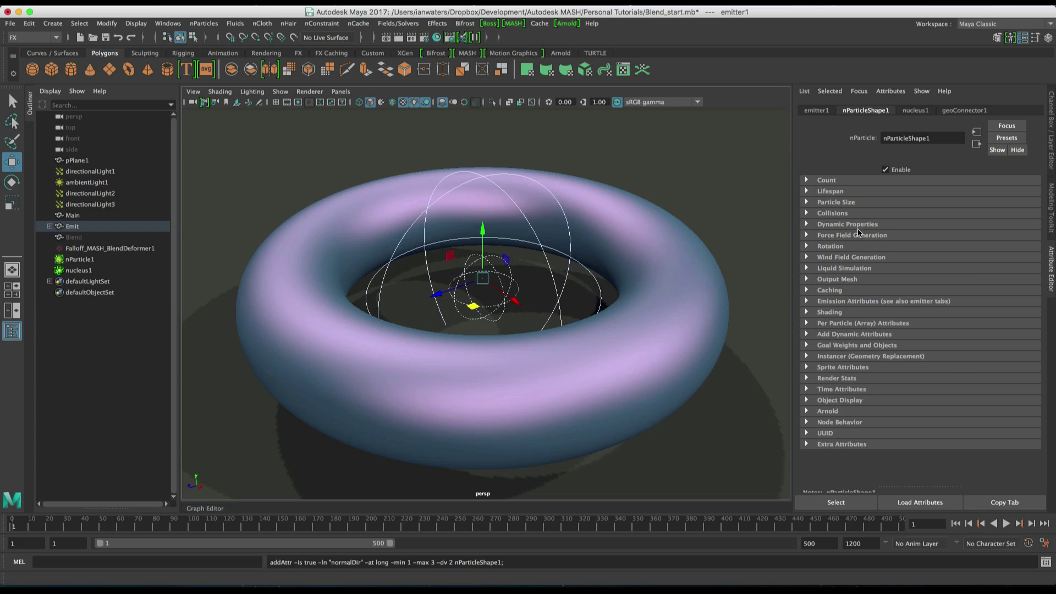
click(849, 193)
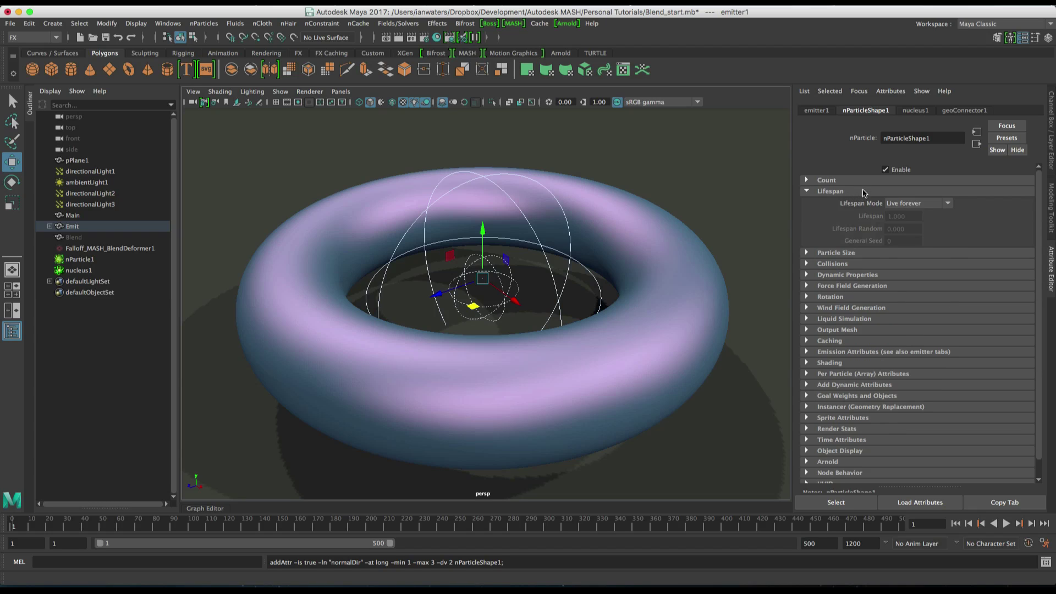
click(906, 202)
click(908, 227)
drag(908, 216, 878, 215)
text(0.5)
key(Tab)
text(.5)
key(Return)
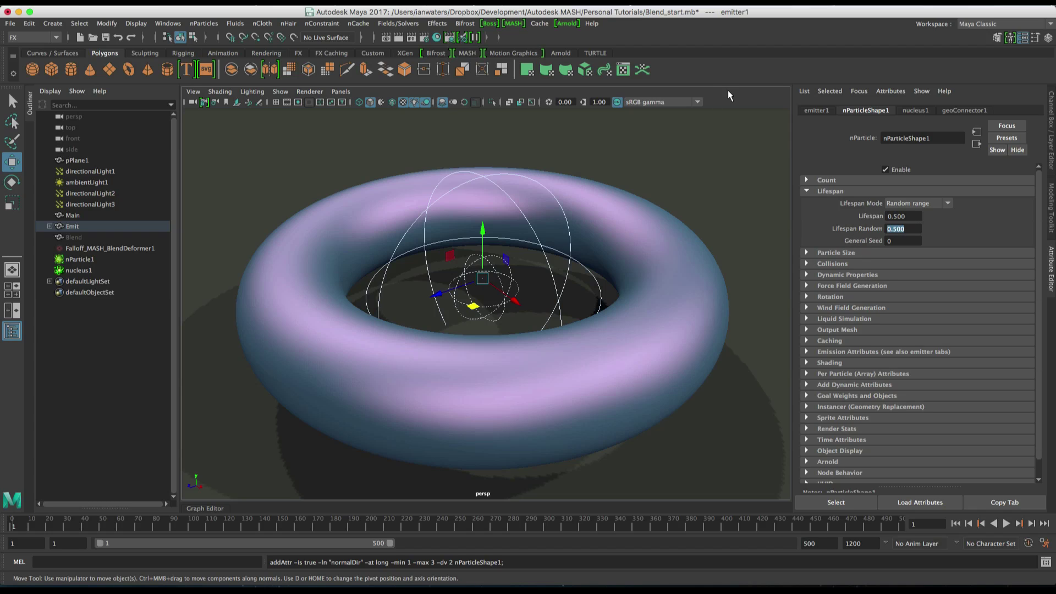
- Select nParticle1 and play the simulation, switching display modes, stopping at frame 226
click(281, 91)
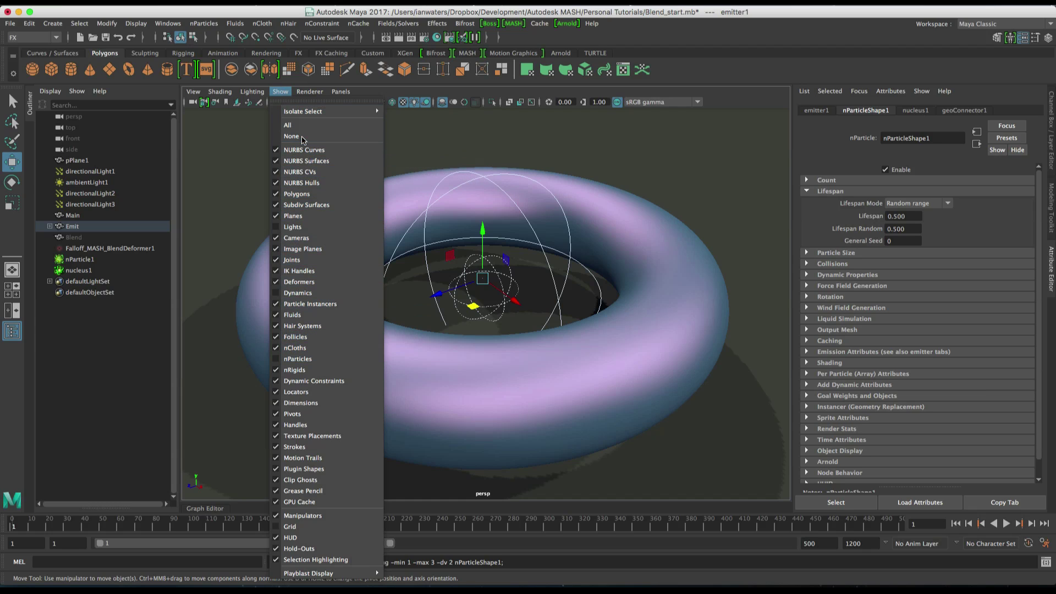
key(Escape)
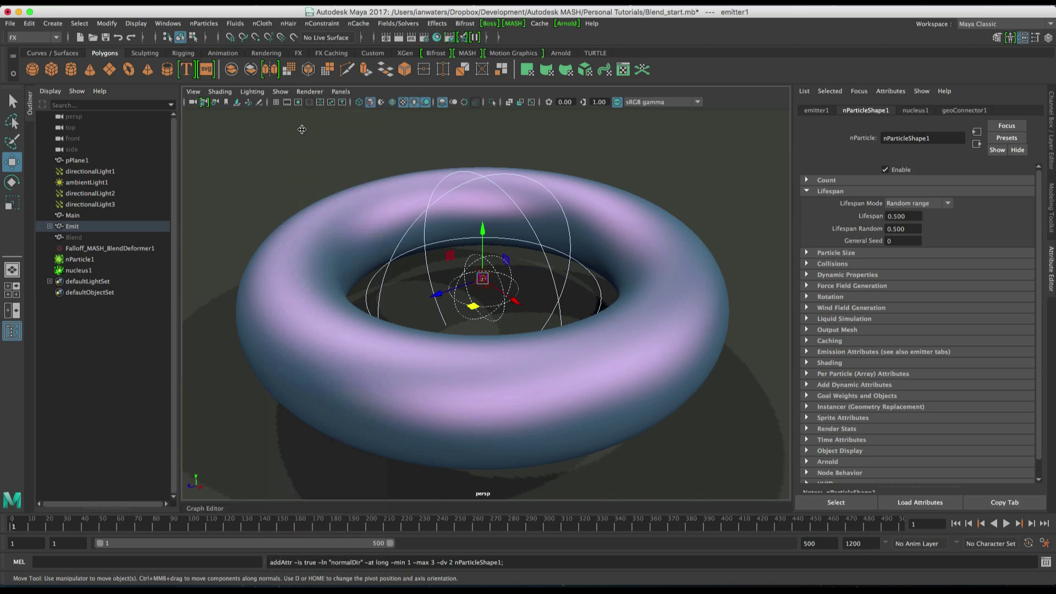
click(80, 259)
click(1006, 524)
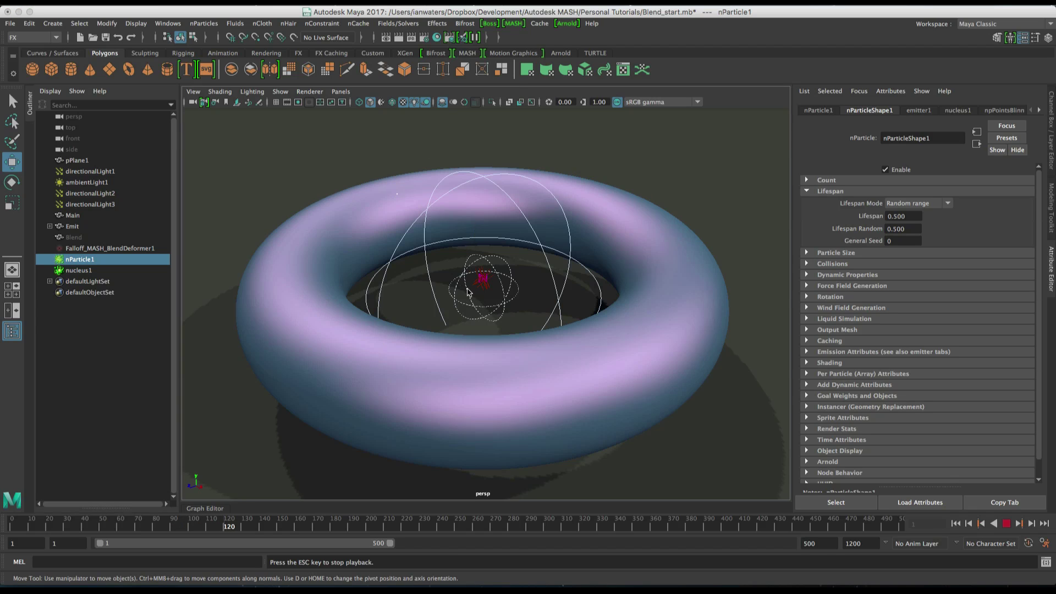
key(4)
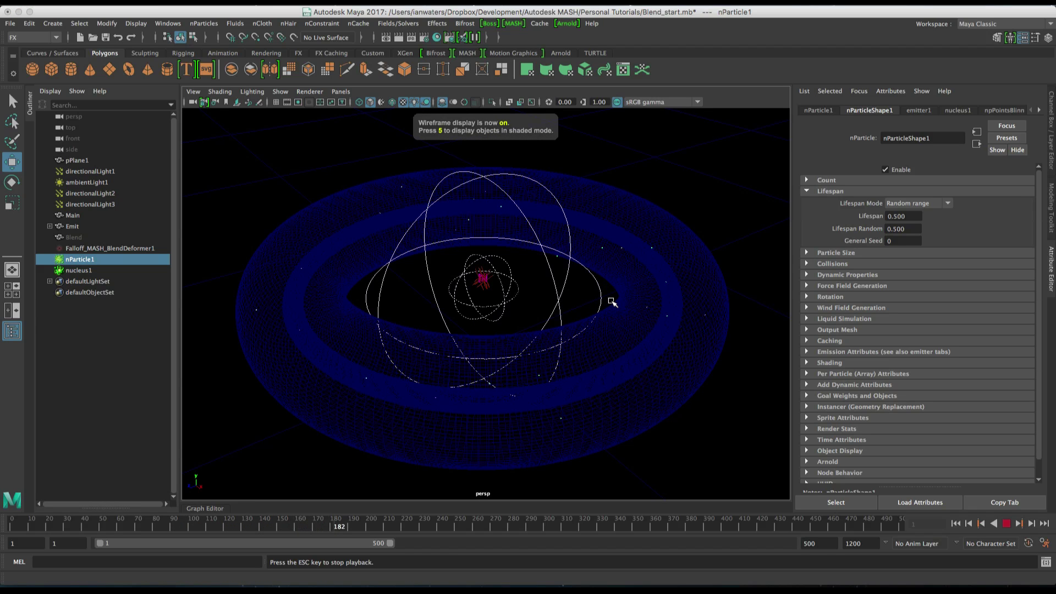
key(5)
key(7)
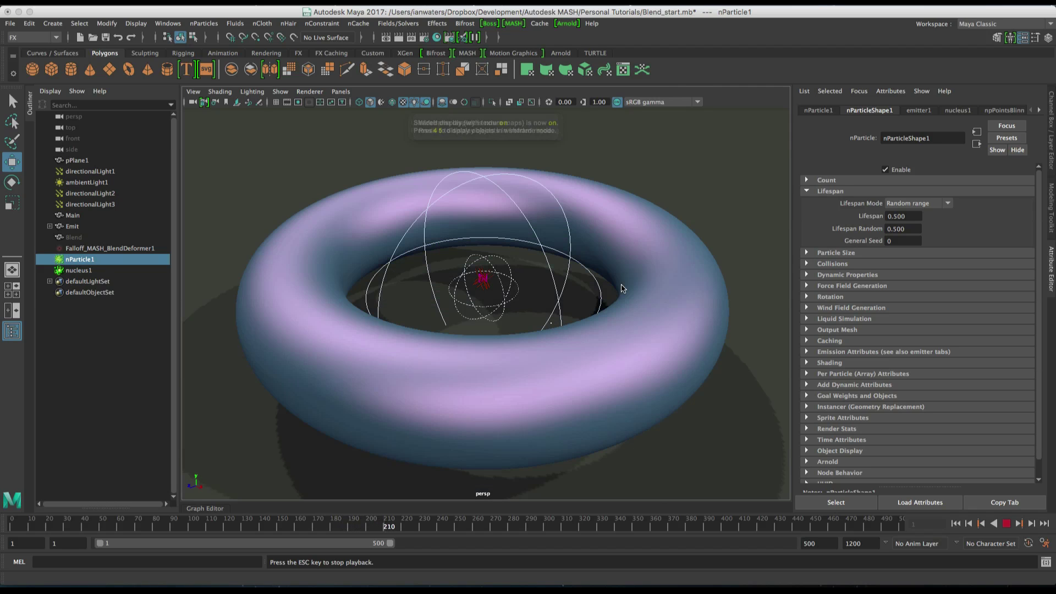
key(Escape)
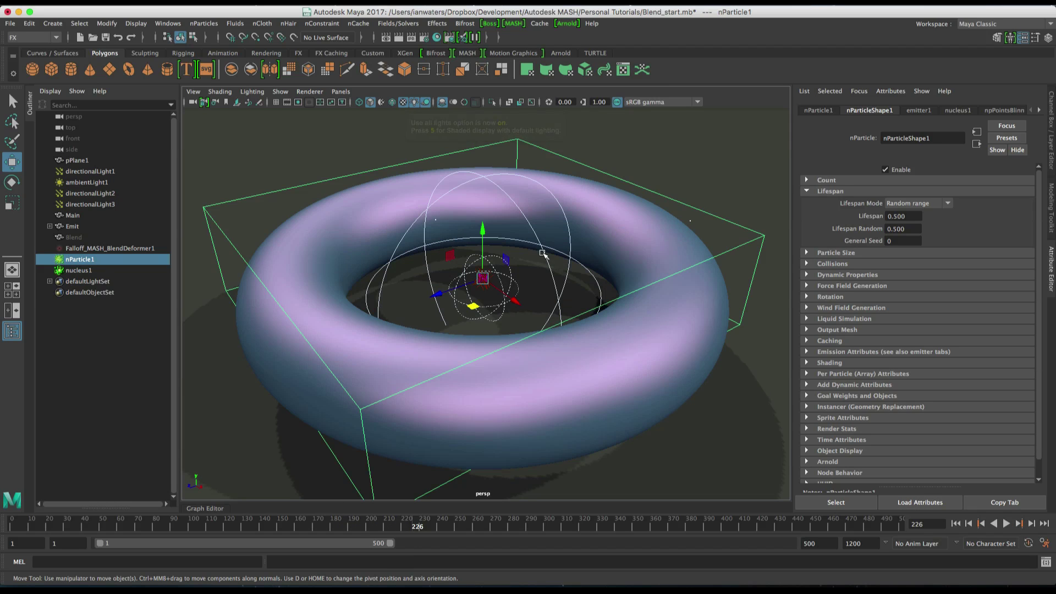
- Connect nParticle1 to the blend falloff's Shape In and replay the animation
click(114, 248)
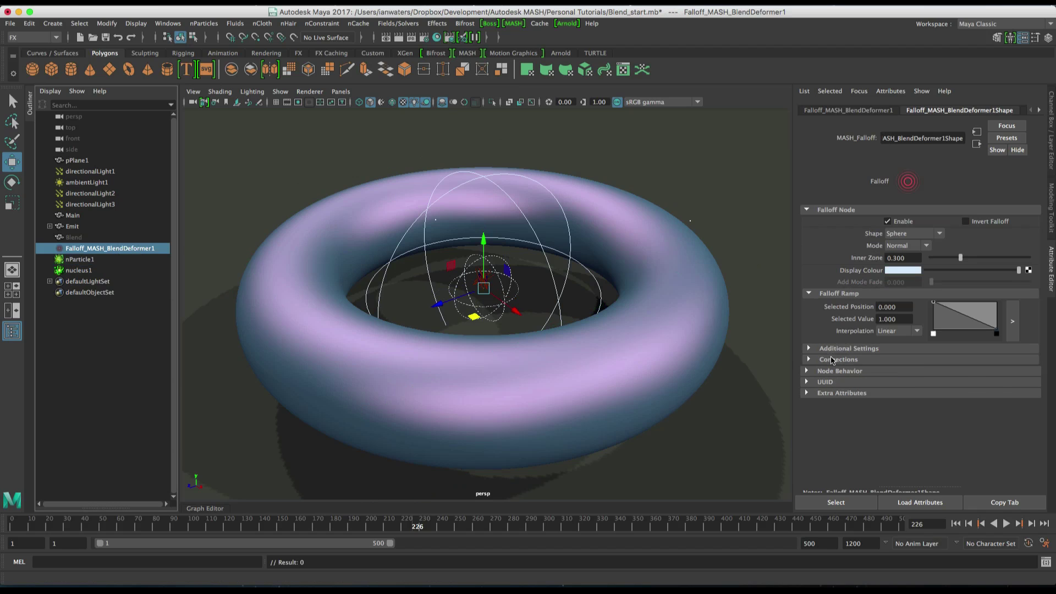
click(832, 360)
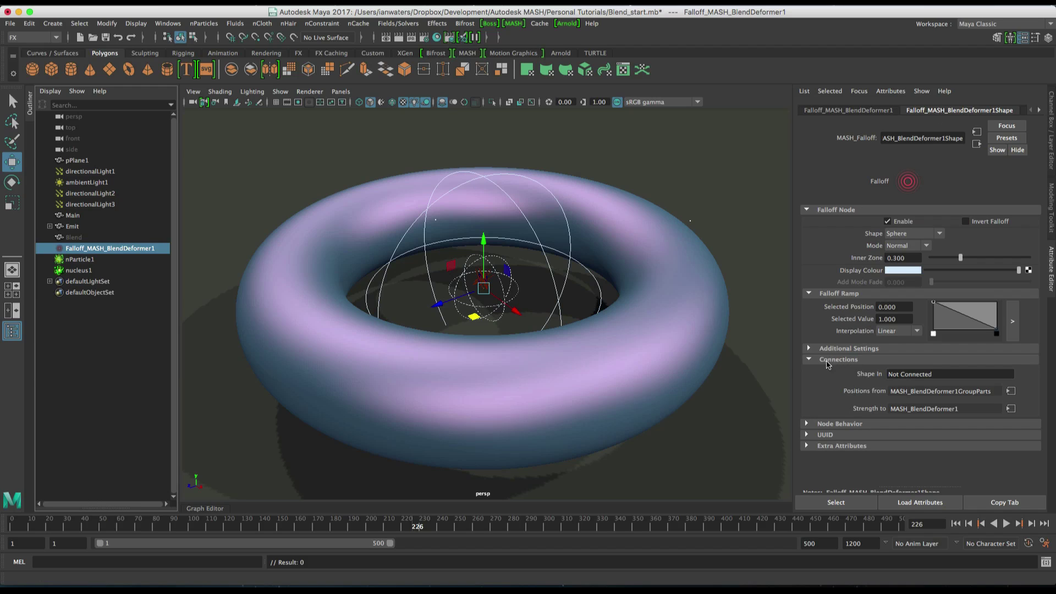
middle_drag(81, 260, 938, 379)
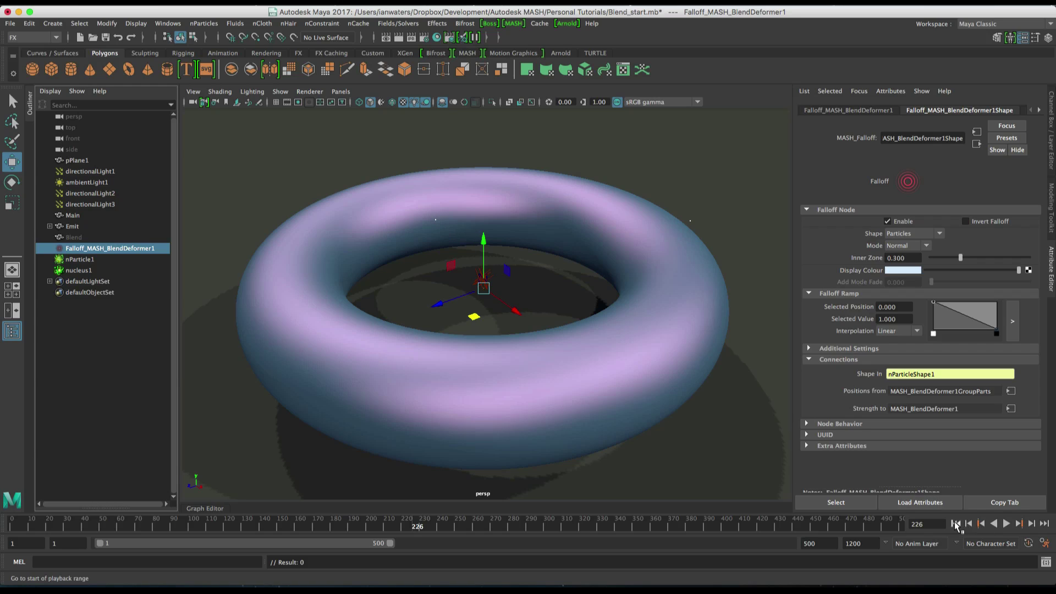
click(1006, 524)
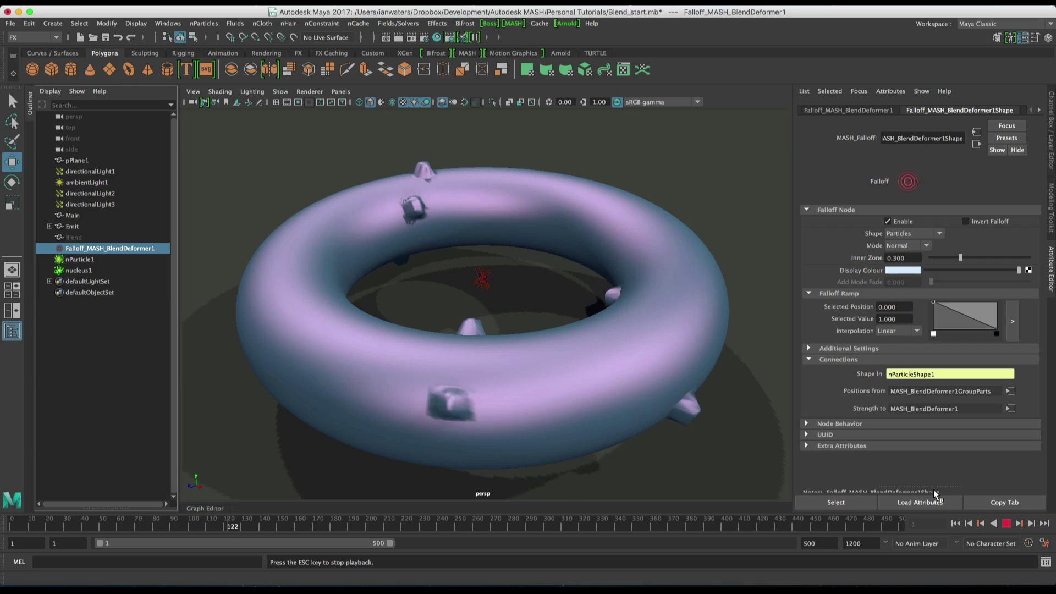
- Turn on smooth mesh preview for Main, then select the Blend object and stop playback
click(472, 231)
key(3)
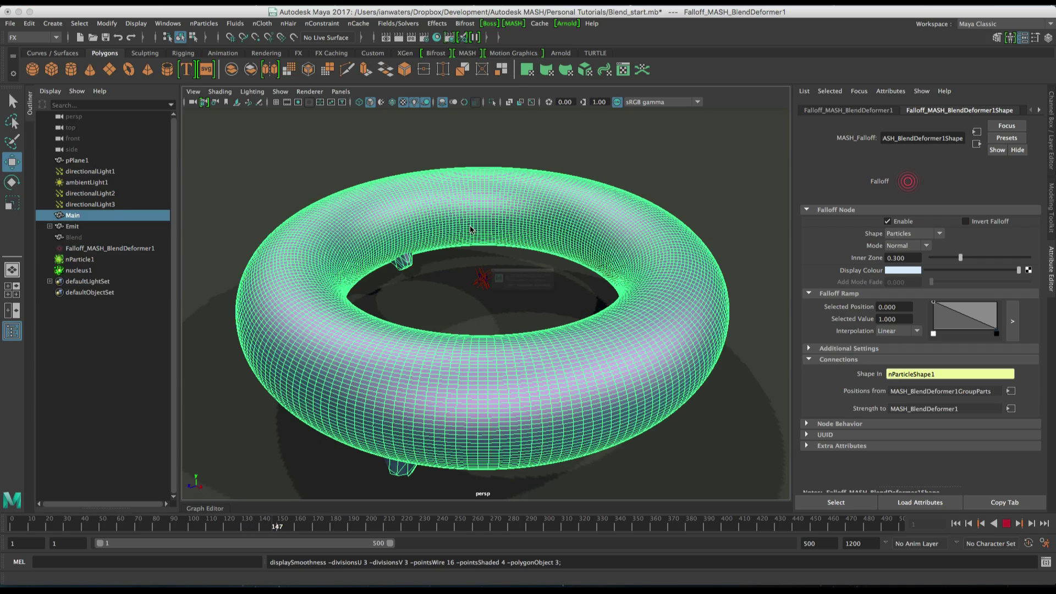
click(518, 303)
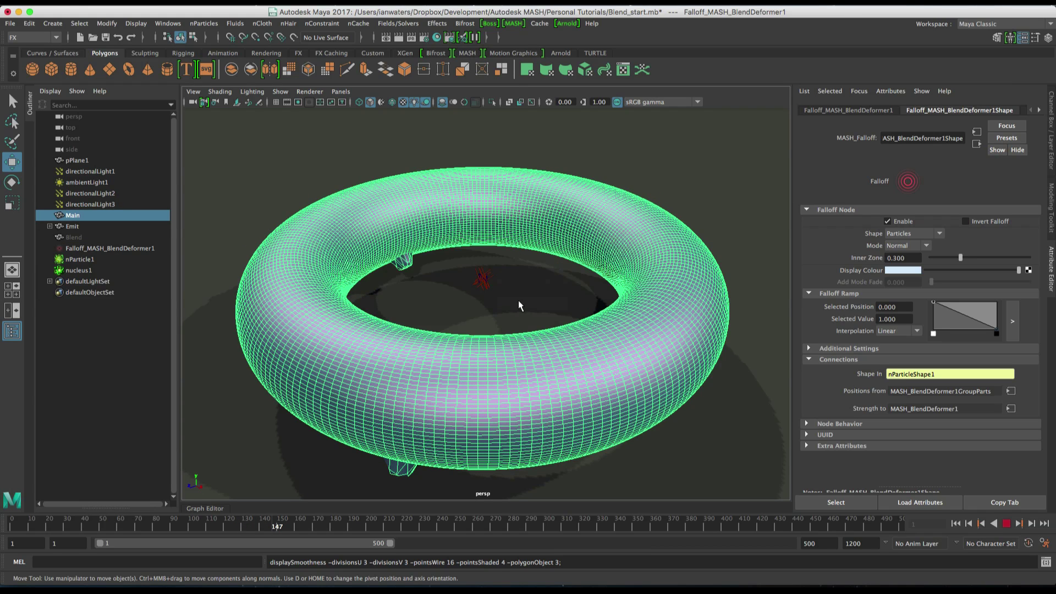
click(271, 214)
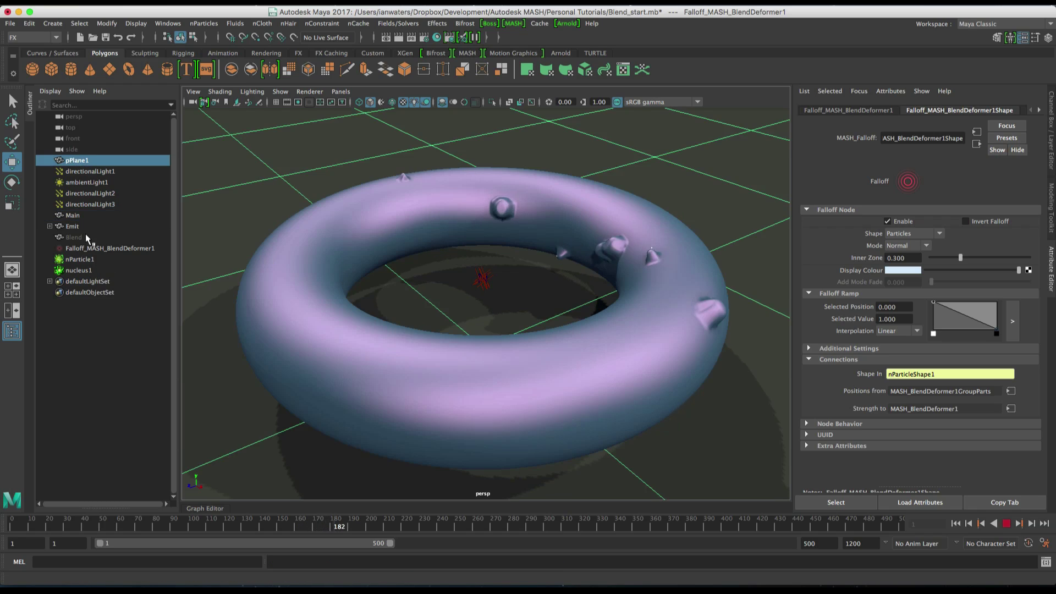
click(119, 235)
key(Escape)
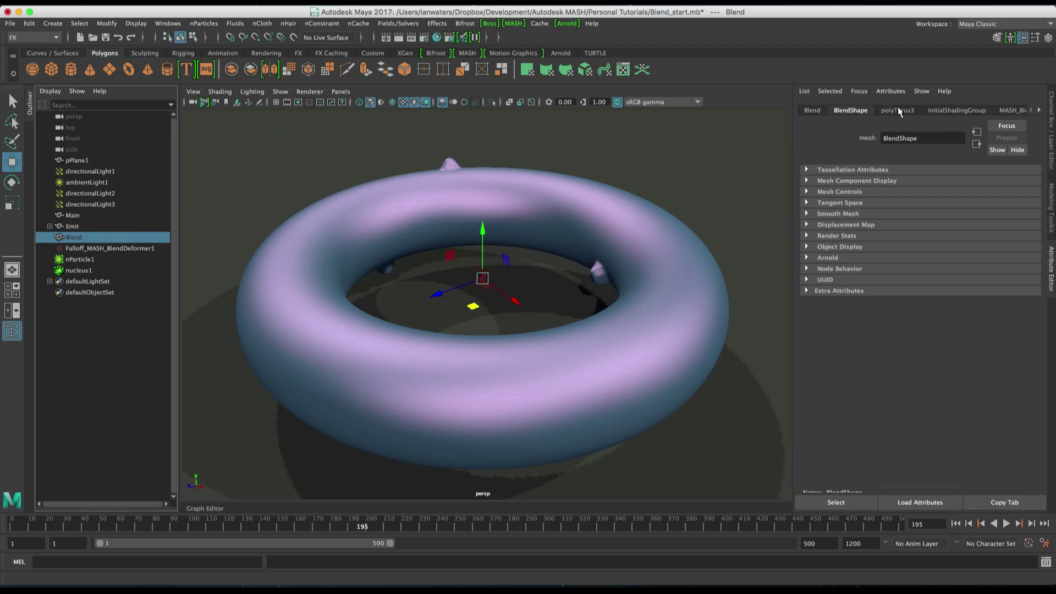
- Lower Blend's section radius to 6, then 5, during playback, stopping at frame 430
click(899, 109)
click(1007, 523)
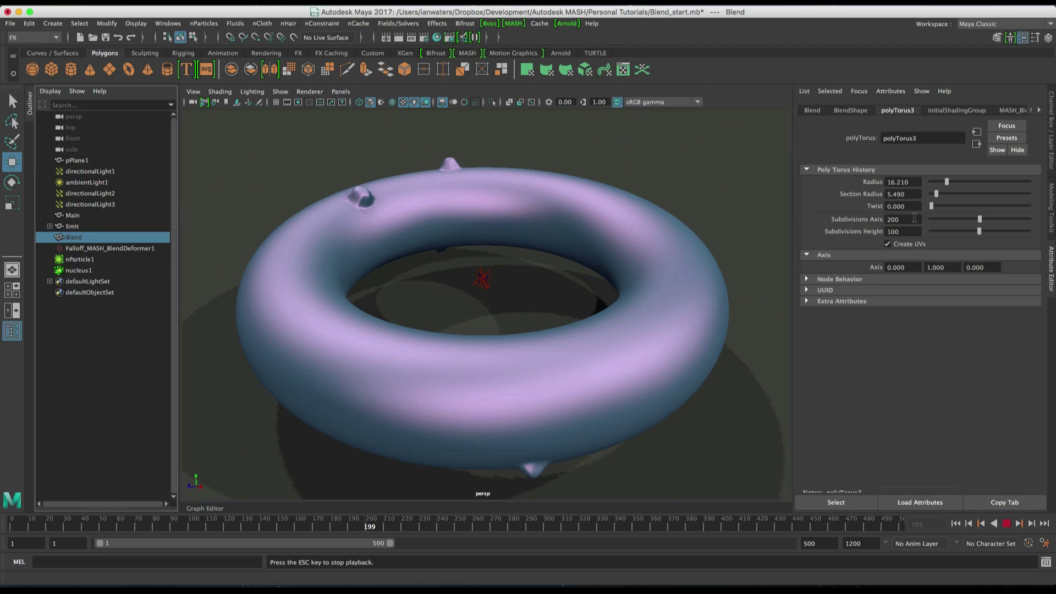
ctrl+drag(903, 194, 895, 195)
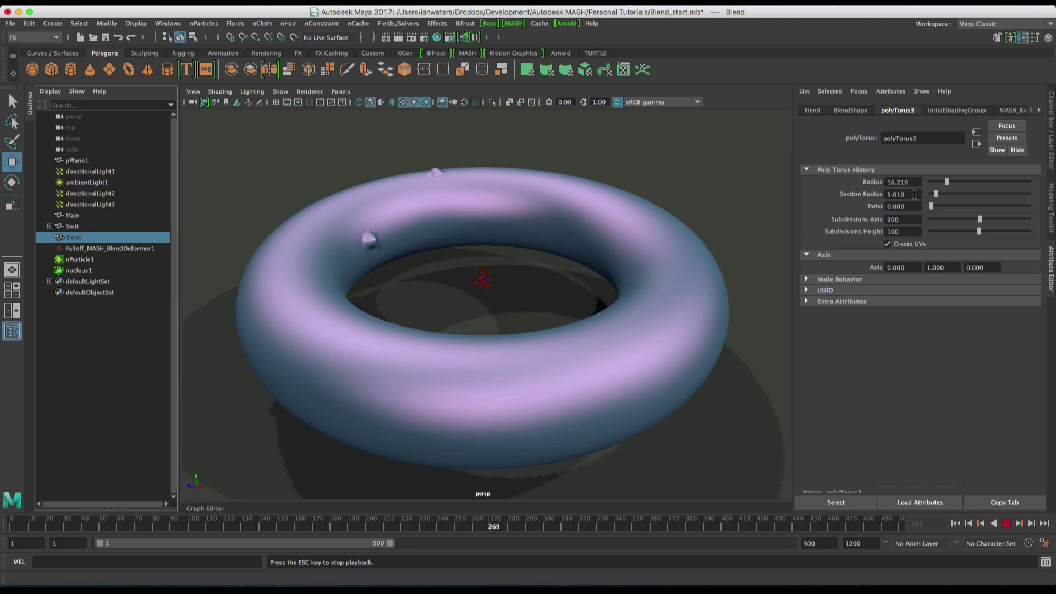
double_click(895, 194)
text(6)
key(Return)
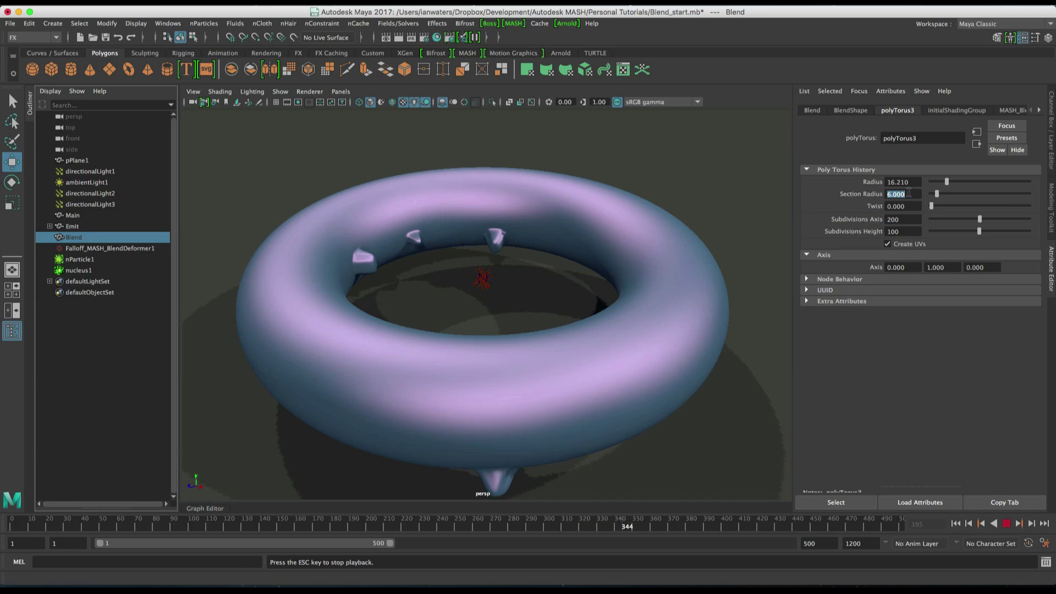
text(5)
key(Return)
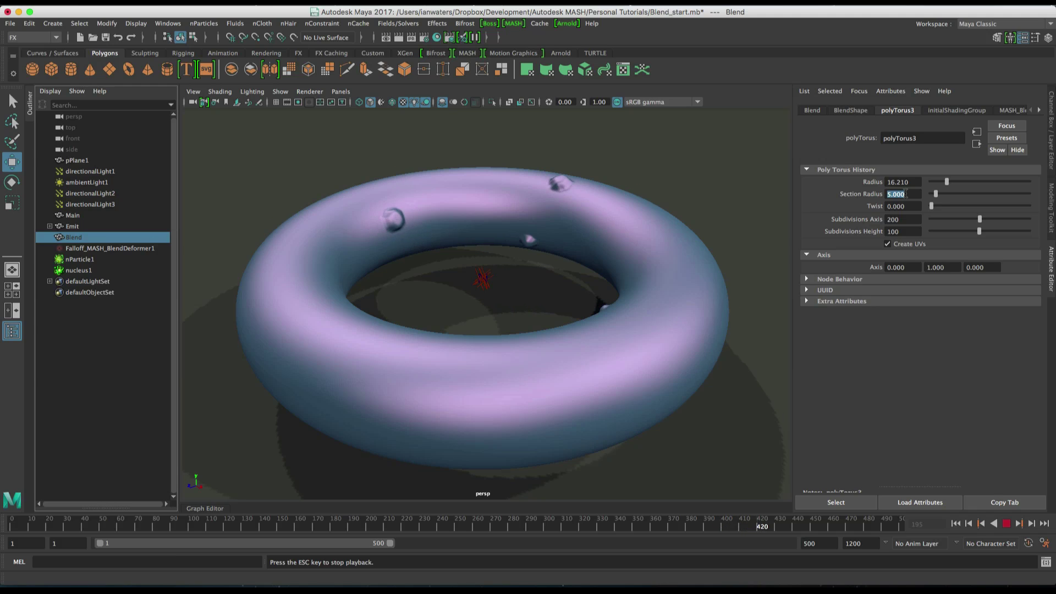
key(Escape)
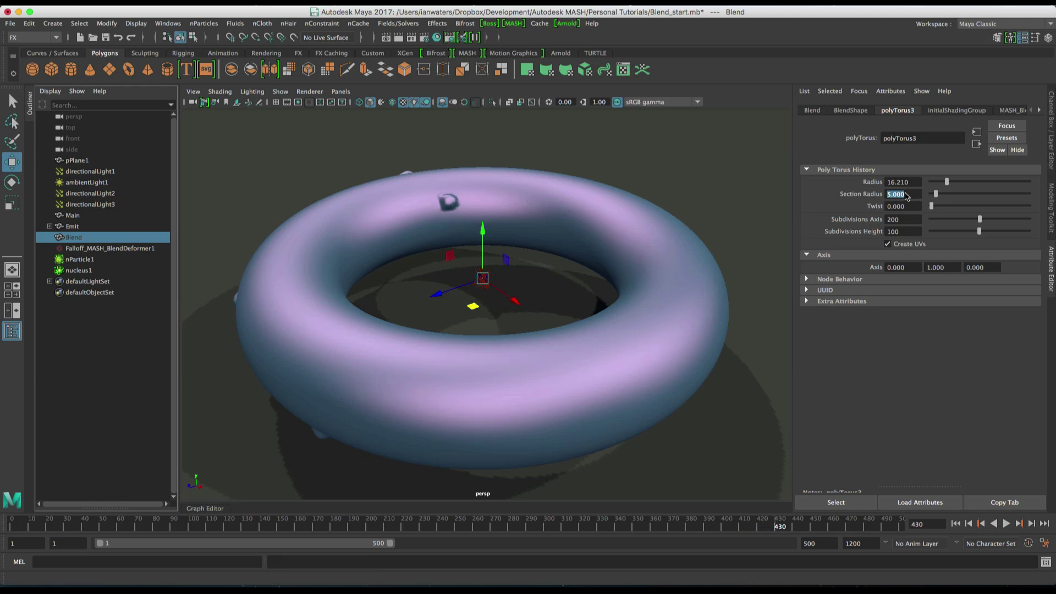
- Enlarge the Custom Shape Radius on Falloff_MASH_BlendDeformer1's Shape settings
click(139, 248)
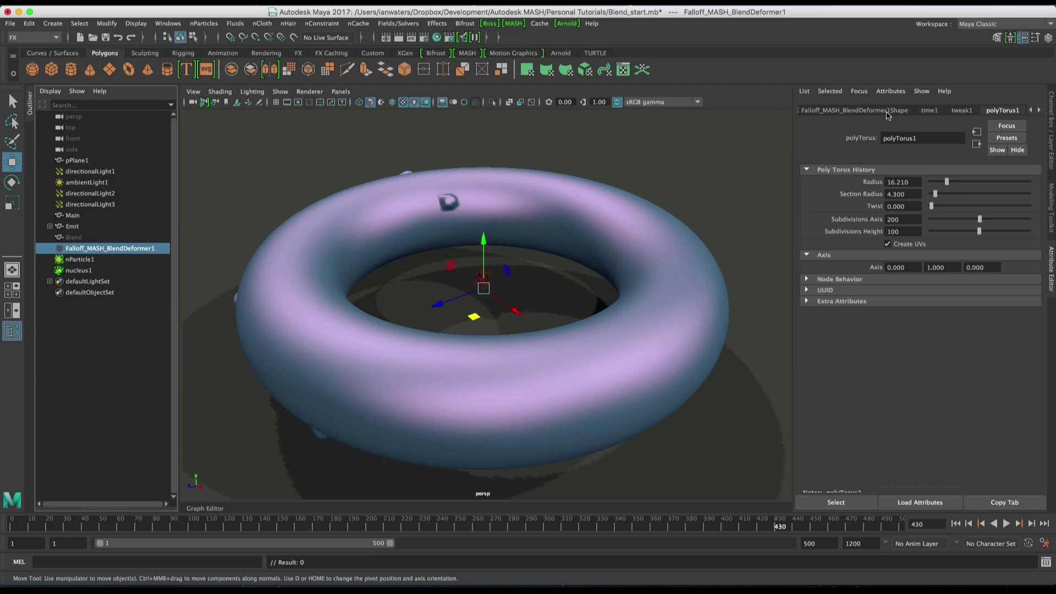
click(911, 111)
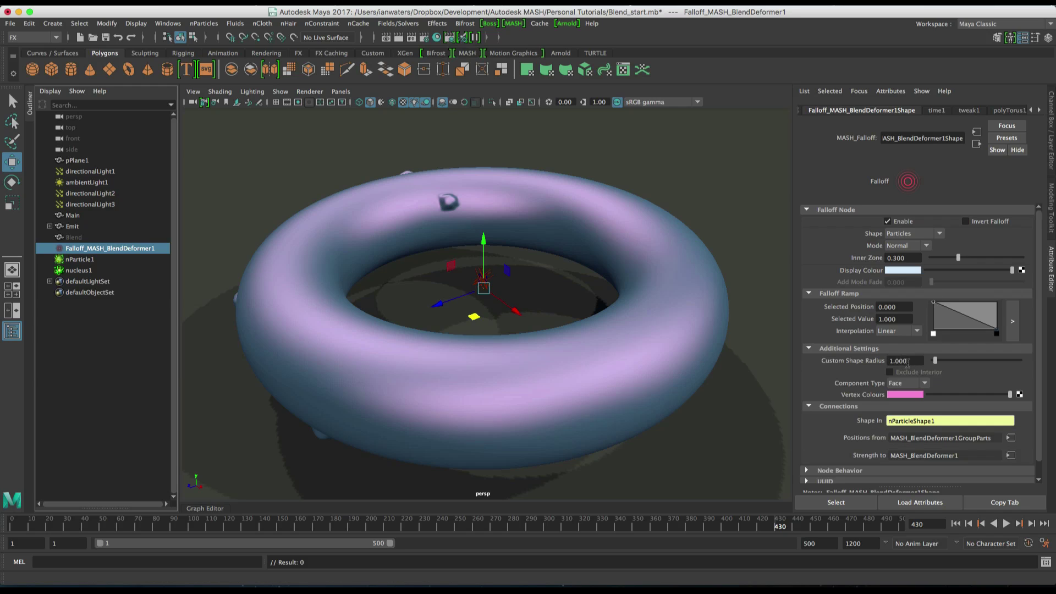
ctrl+drag(907, 363, 956, 360)
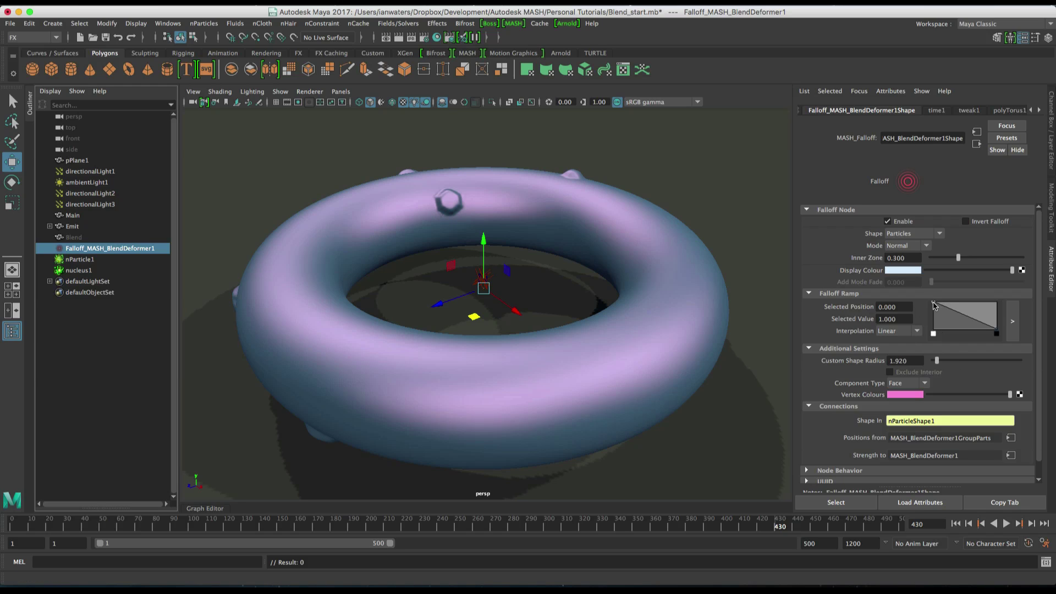
- Set the Blend torus's Section Radius to 5.5 and preview the bumps in playback
click(92, 237)
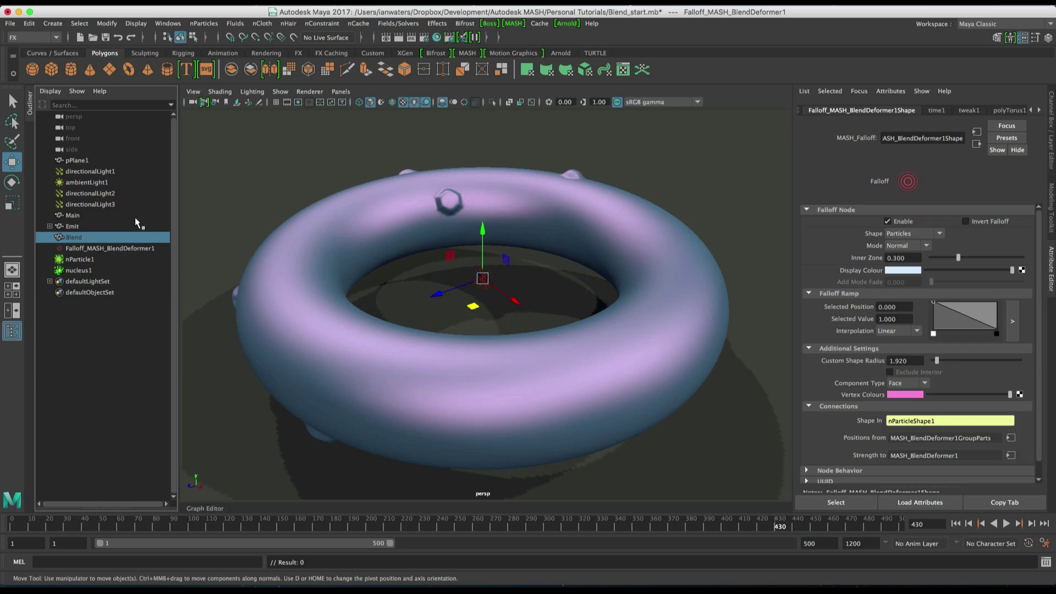
click(898, 112)
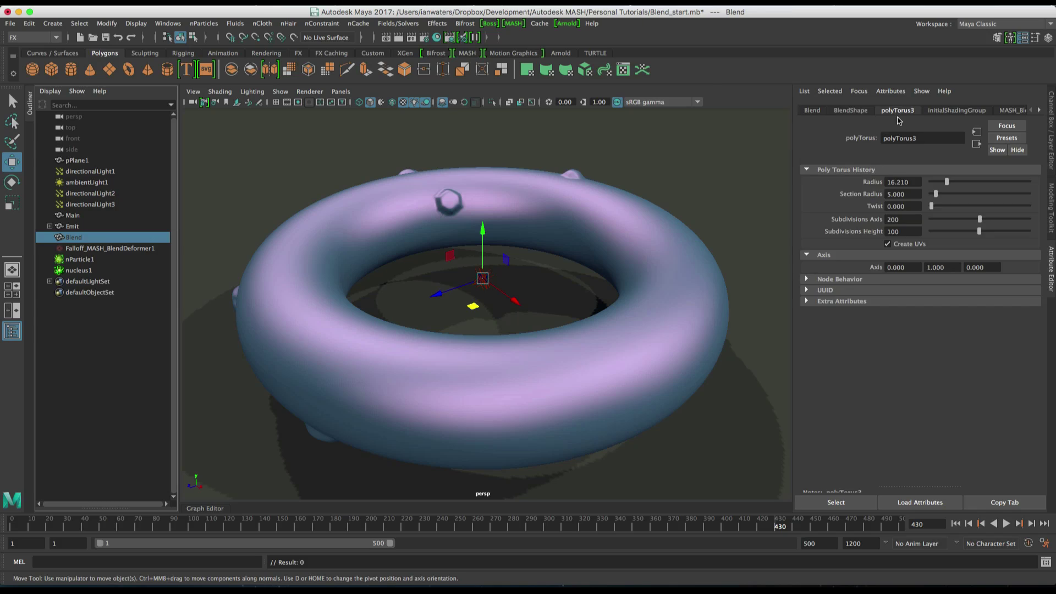
double_click(894, 195)
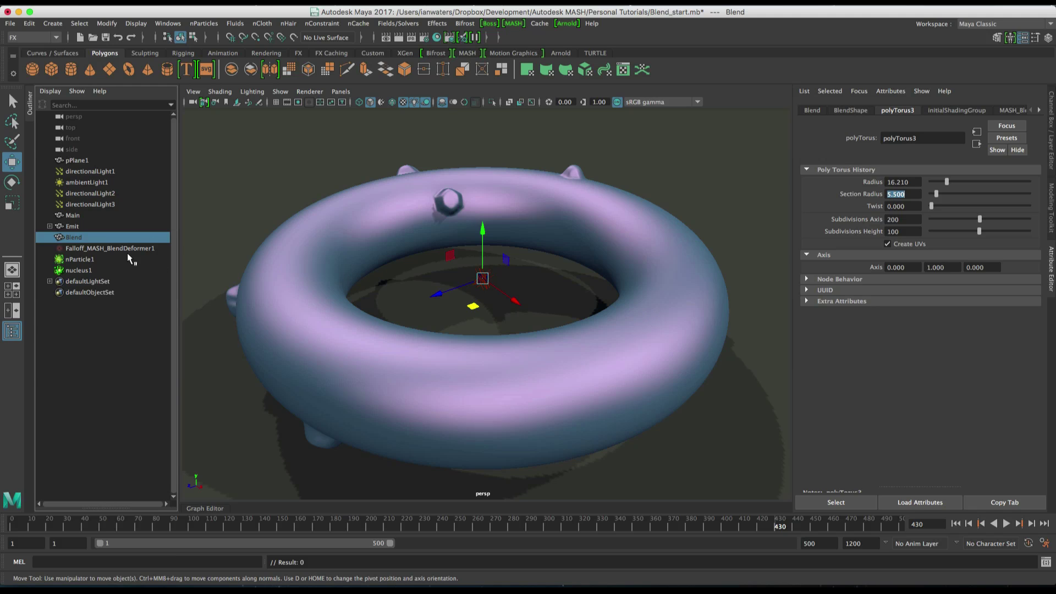
click(1006, 523)
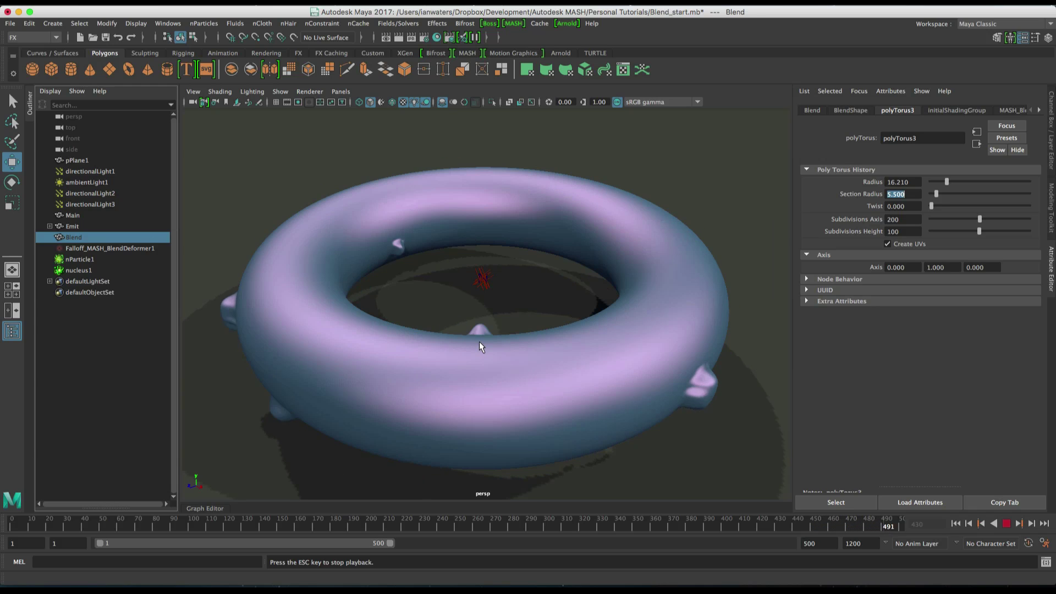
key(Escape)
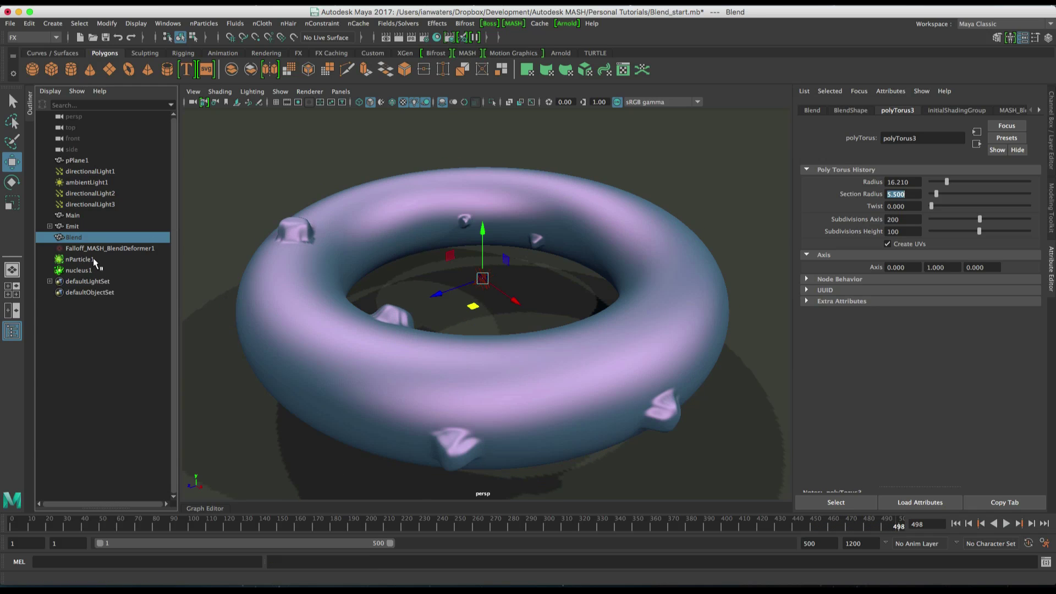
- Shrink the falloff's Custom Shape Radius to 0.4 so the bumps become small spikes
click(111, 248)
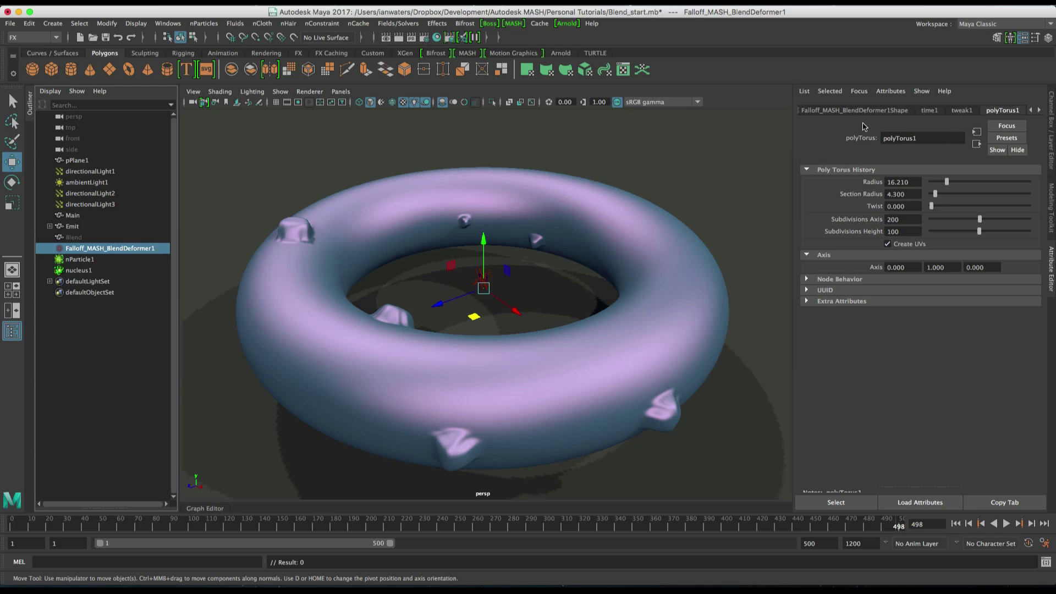
click(925, 110)
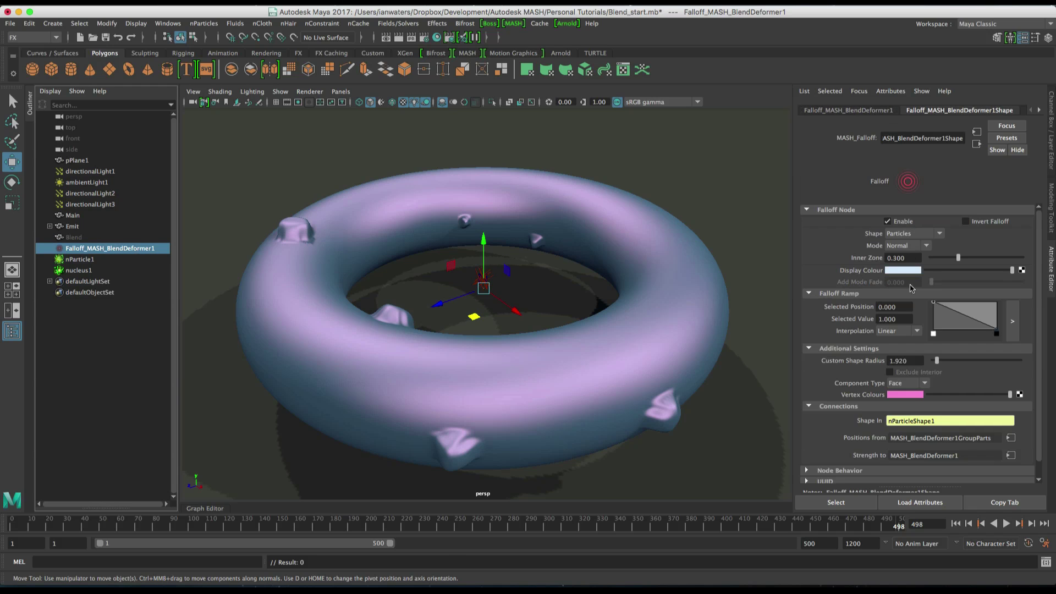
ctrl+drag(890, 361, 818, 361)
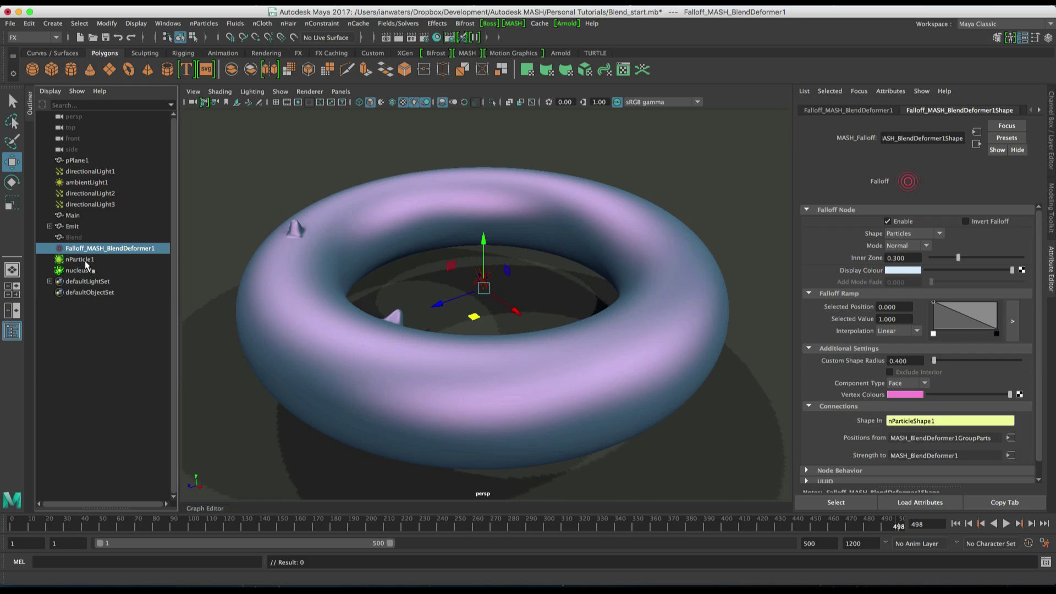
click(86, 237)
- Settle the Blend torus's Section Radius at 5.5, preview to frame 95, then select Main
click(897, 110)
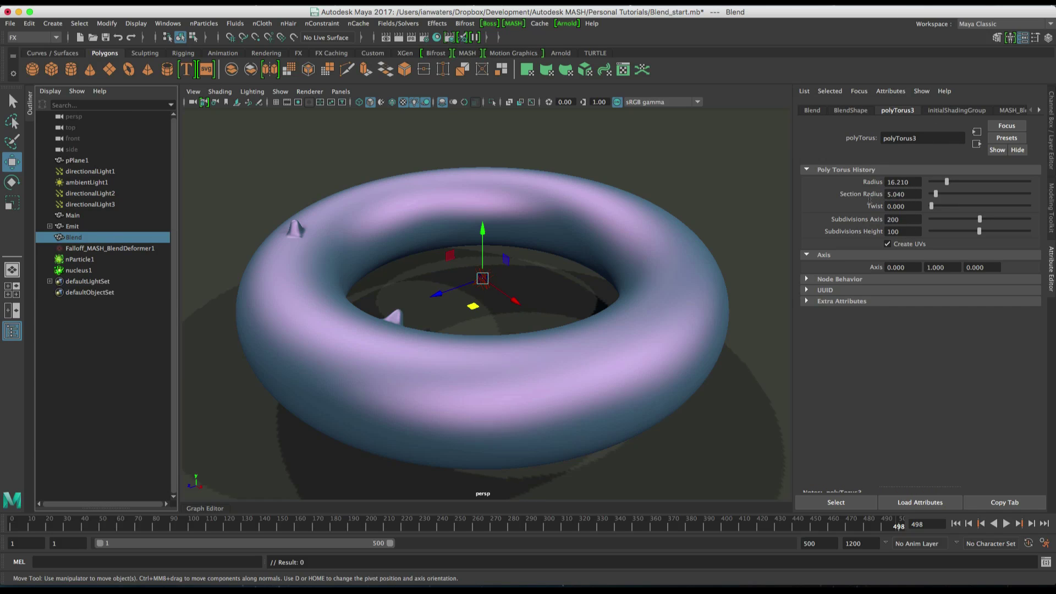
ctrl+drag(829, 199, 805, 200)
key(Return)
click(1006, 524)
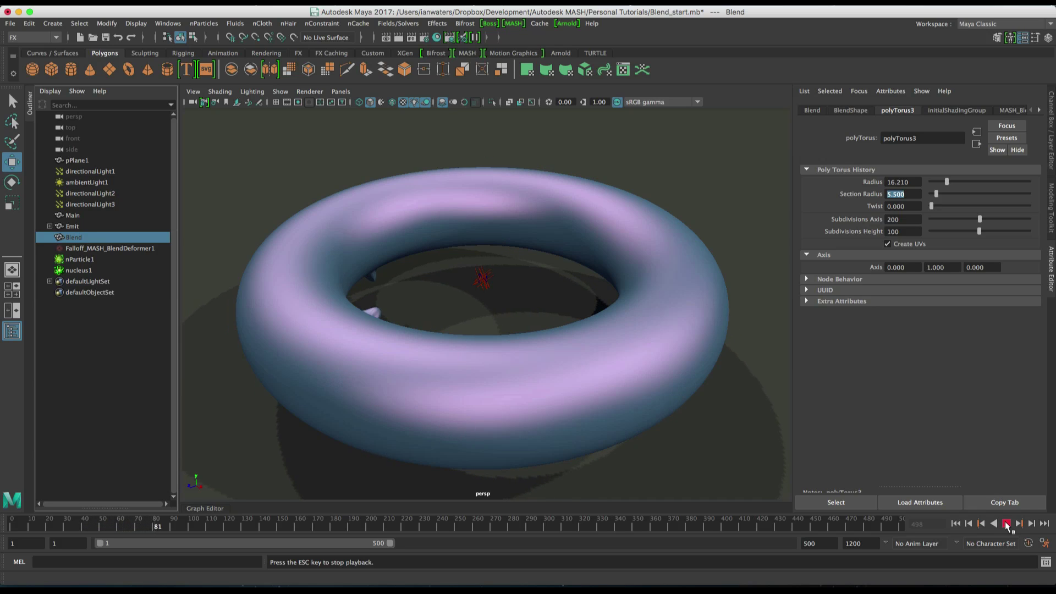
key(Escape)
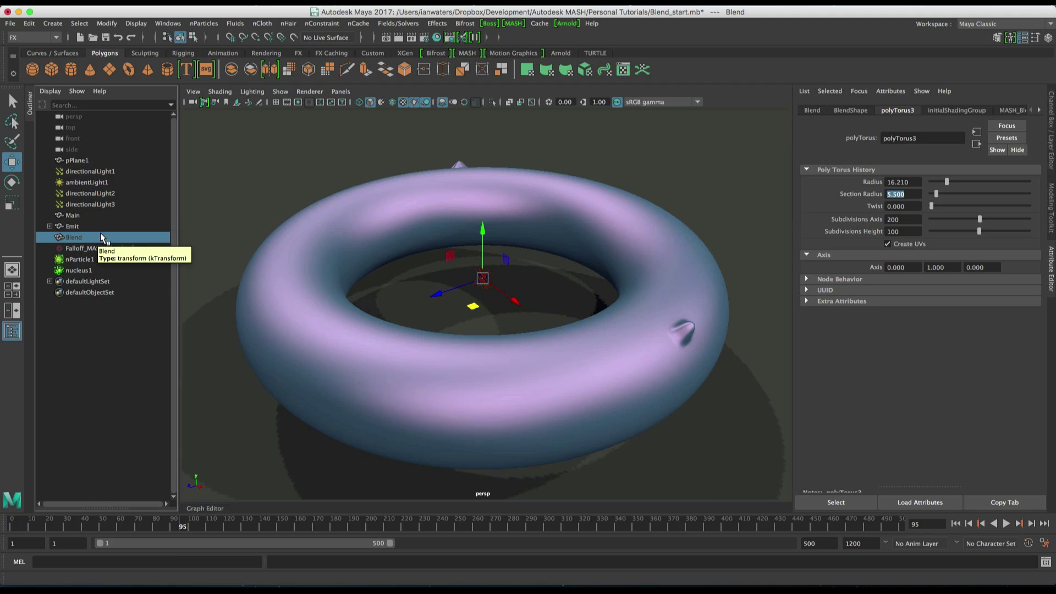
click(95, 325)
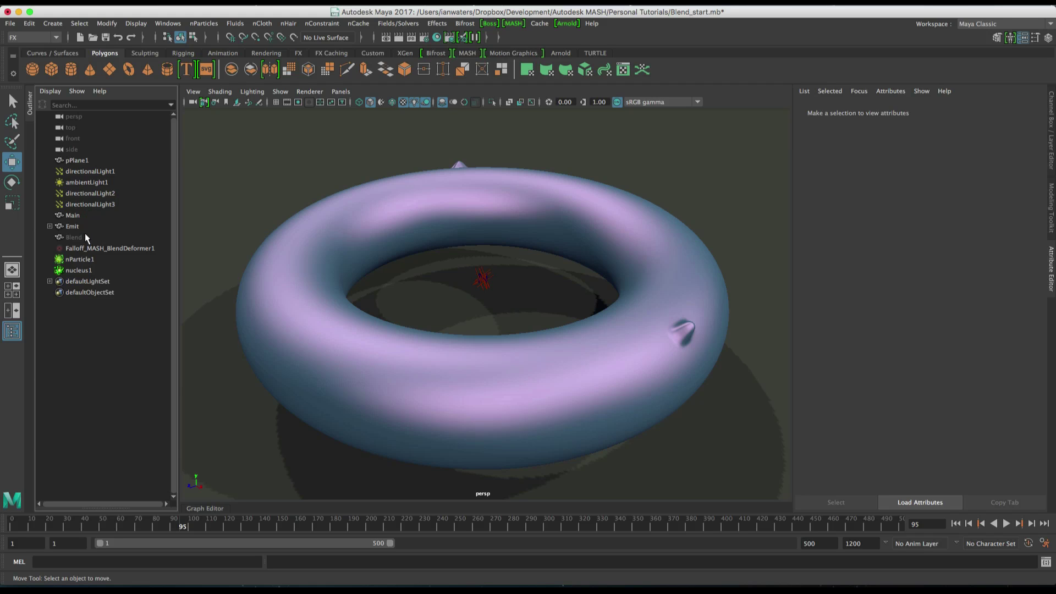
click(84, 216)
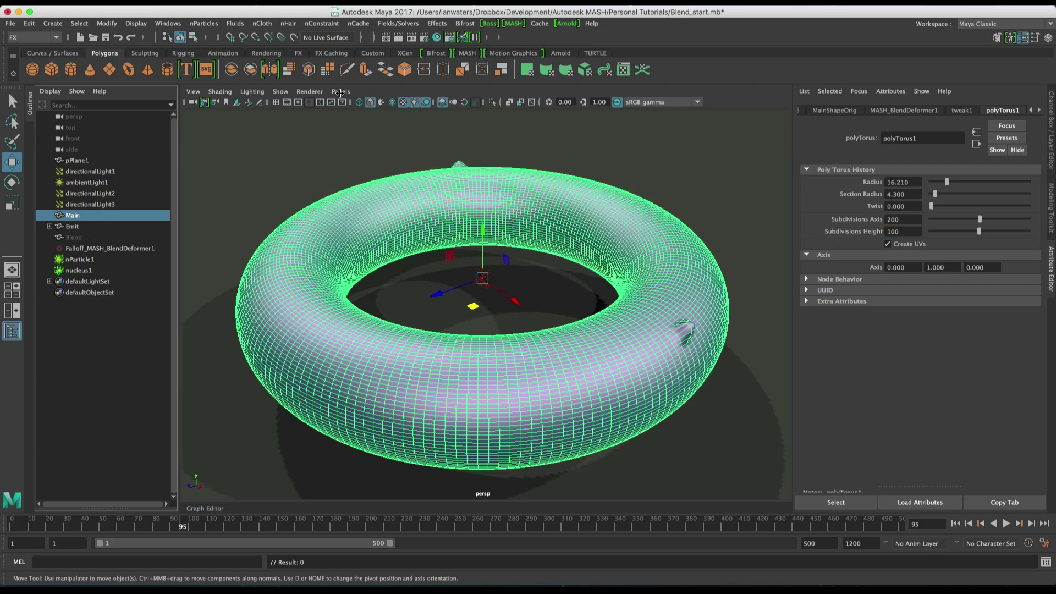
- Add a MASH Jiggle deformer (MASH_Jiggle1) to the Main torus, then select the ground plane pPlane1
click(514, 23)
mouse_move(550, 65)
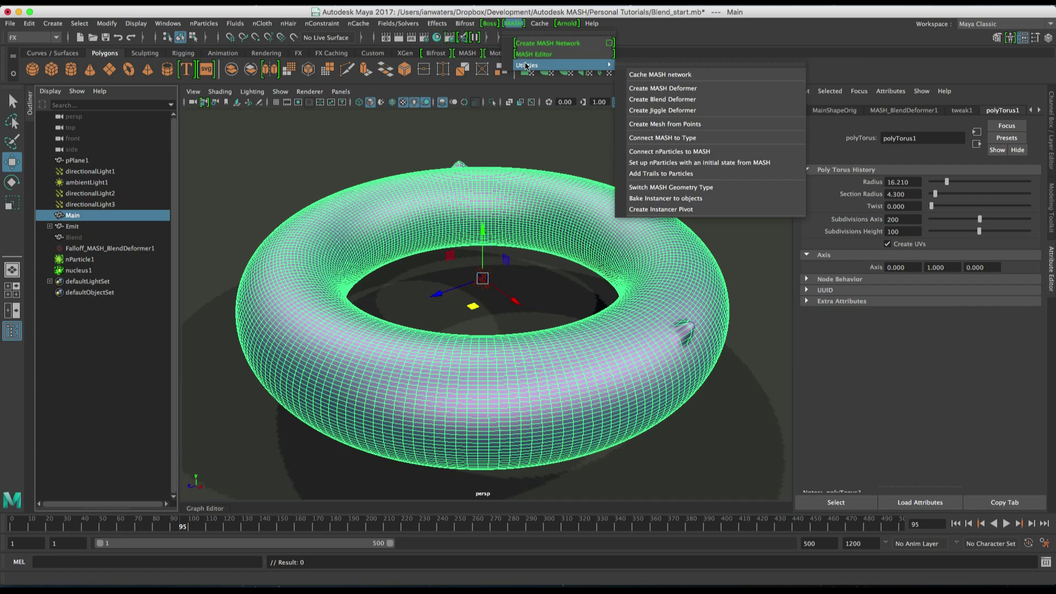
click(660, 111)
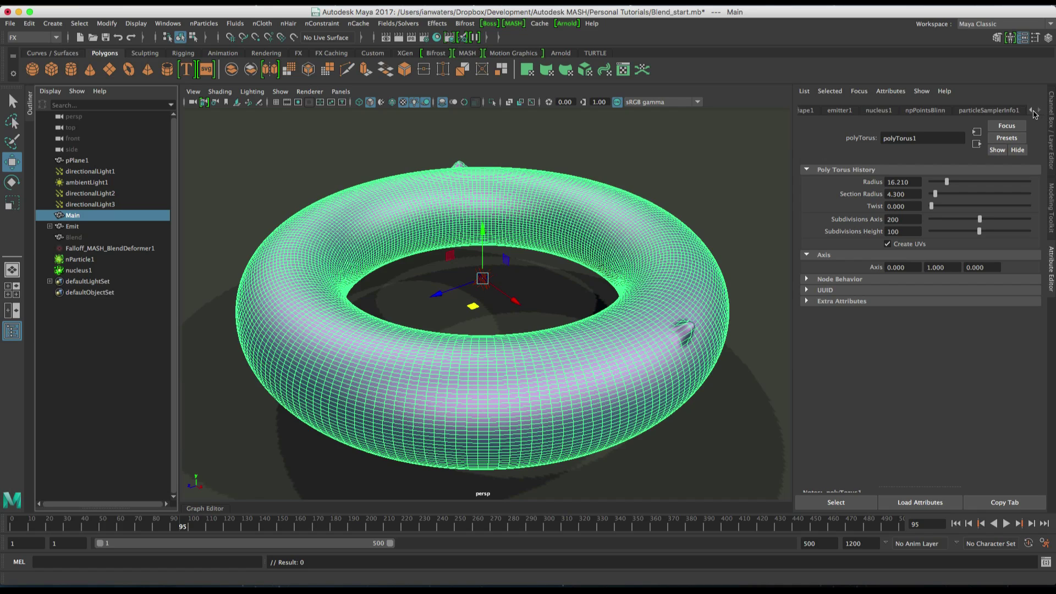
click(1031, 110)
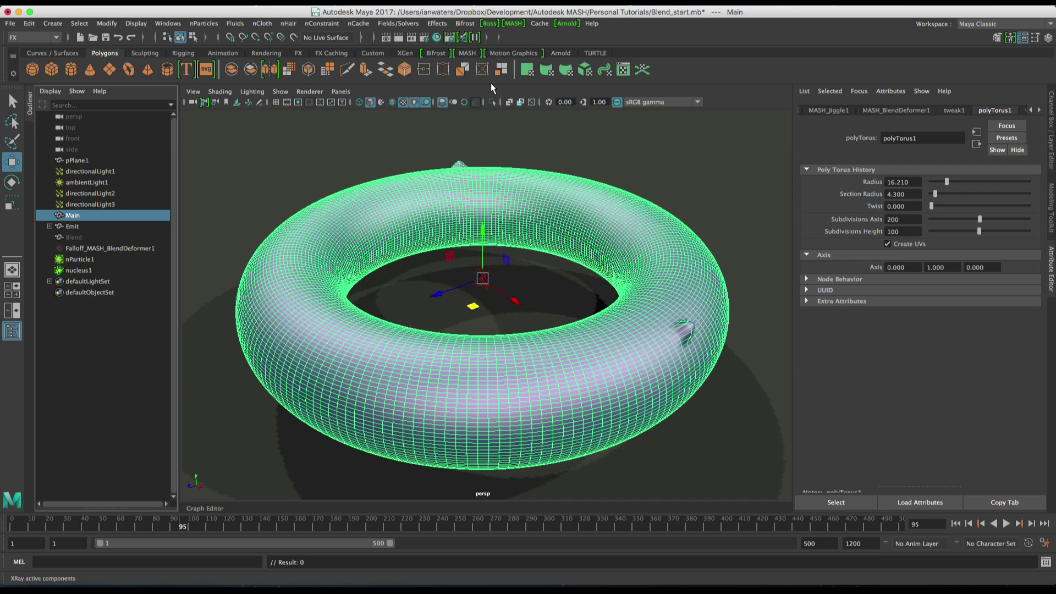
click(826, 110)
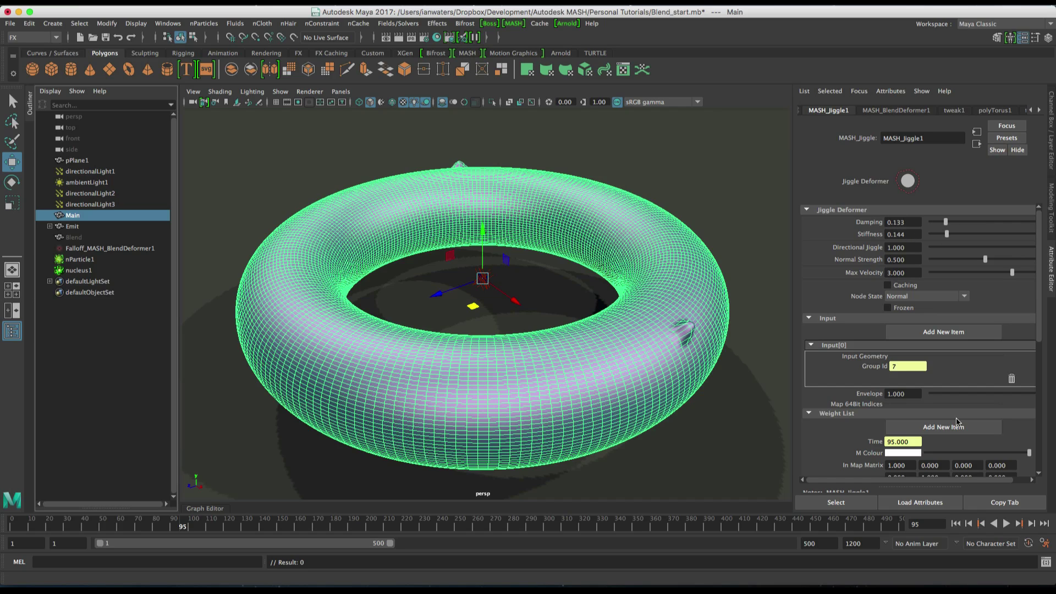
click(763, 460)
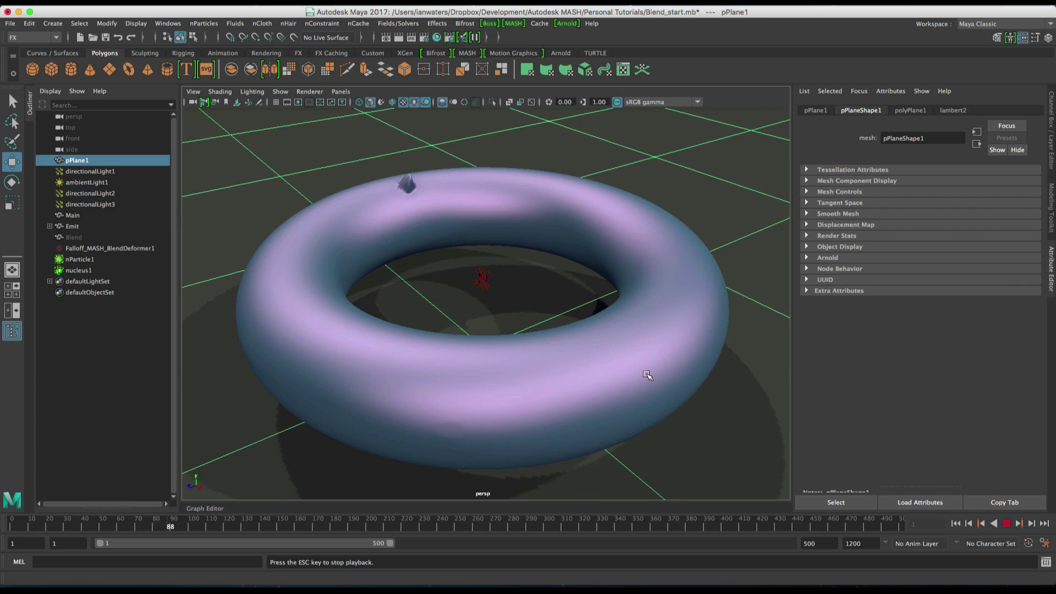
- Raise MASH_Jiggle1's Normal Strength to 1 and replay, stopping at frame 287
key(Escape)
click(479, 229)
click(957, 110)
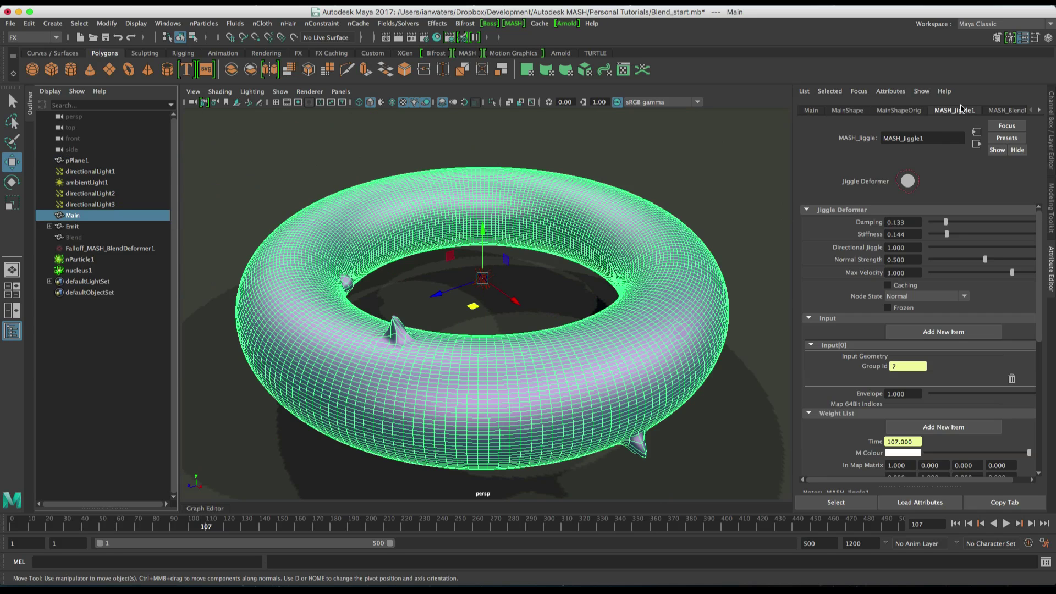
drag(978, 259, 1003, 262)
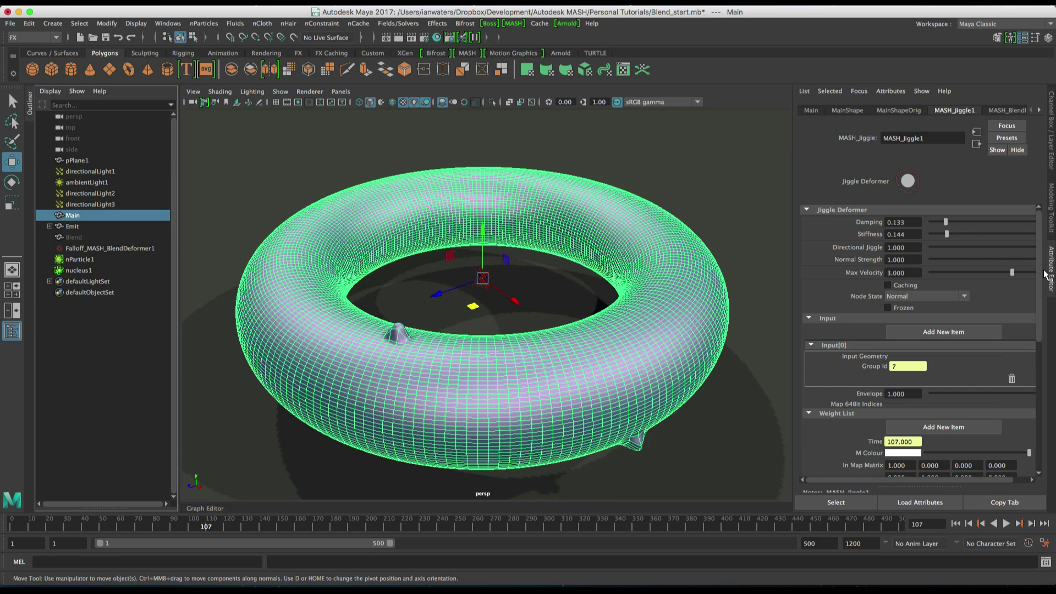
click(771, 380)
click(1006, 523)
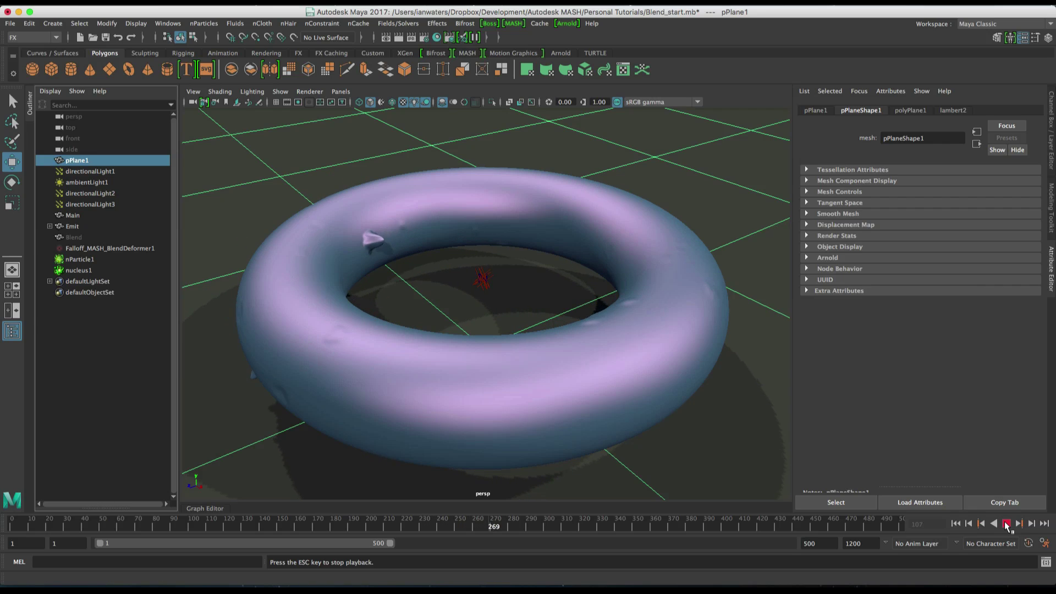
click(1006, 524)
- Drag the blend deformer's Smoothing Iterations on Main and preview the playback
click(107, 249)
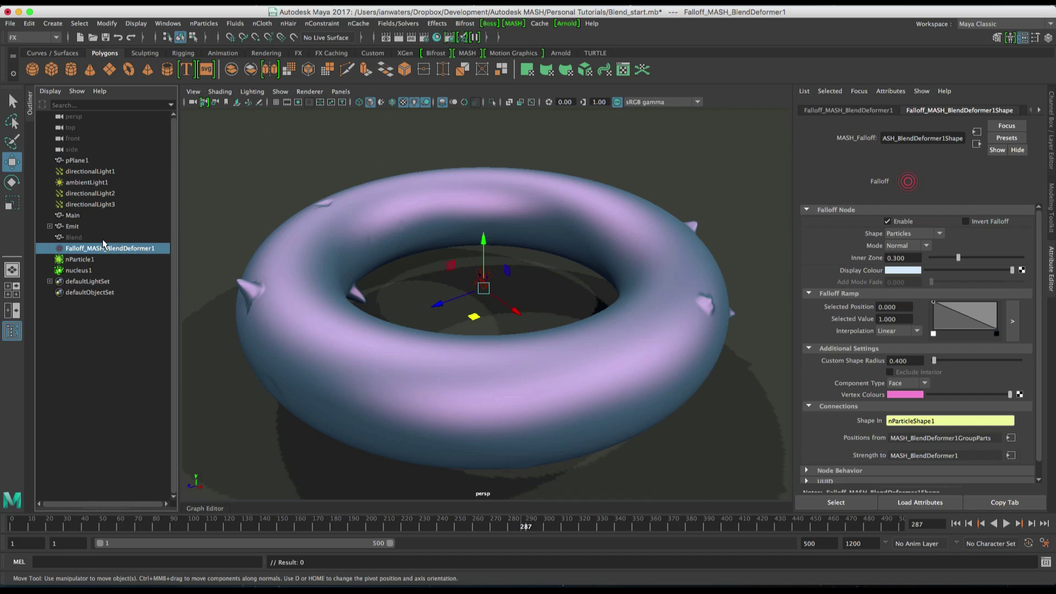
click(341, 273)
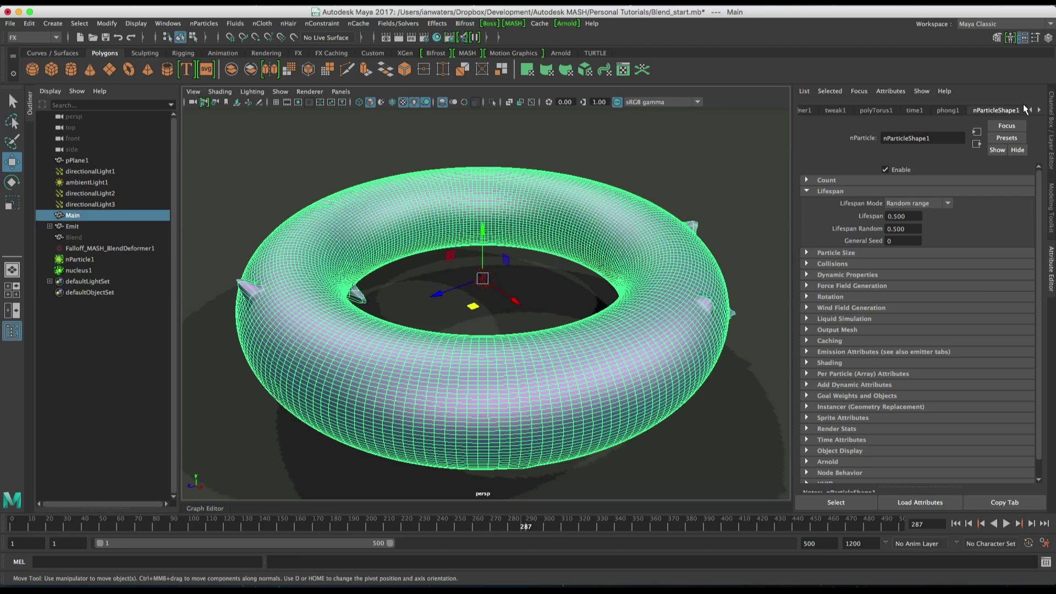
click(1031, 109)
click(994, 109)
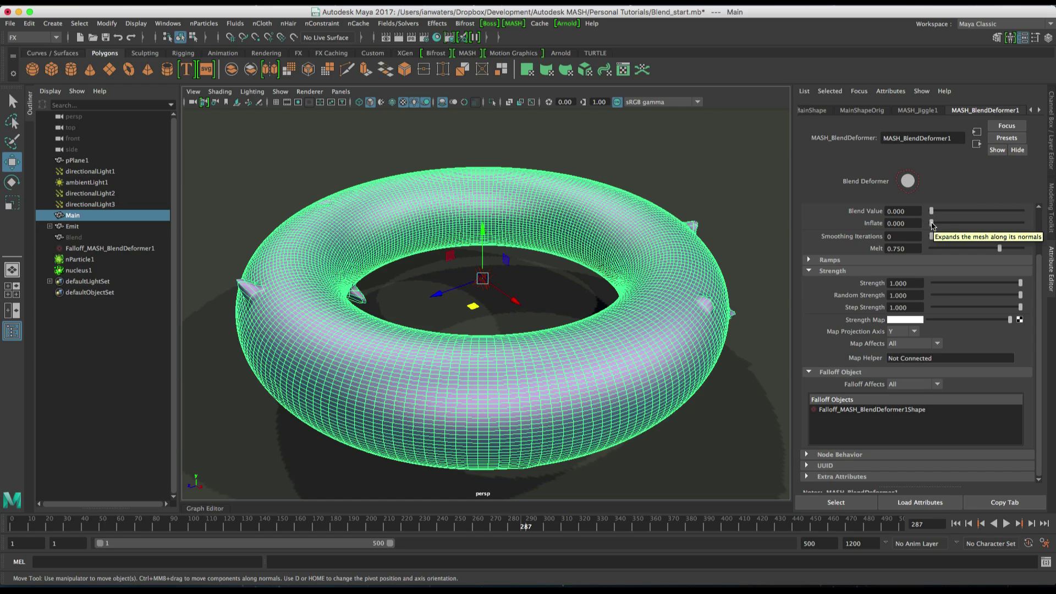
drag(933, 237, 953, 237)
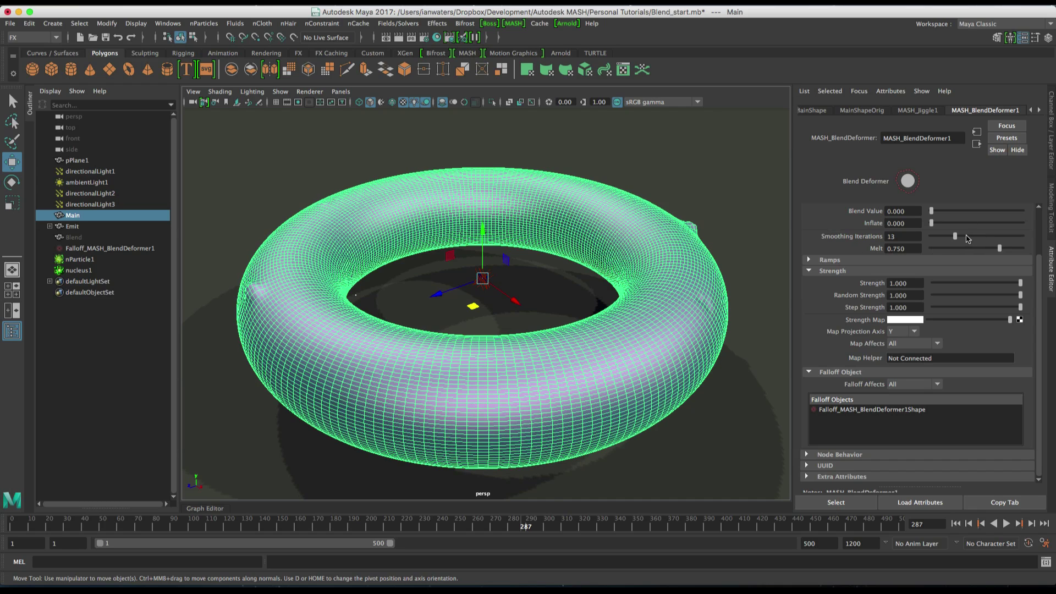
click(769, 209)
click(1007, 524)
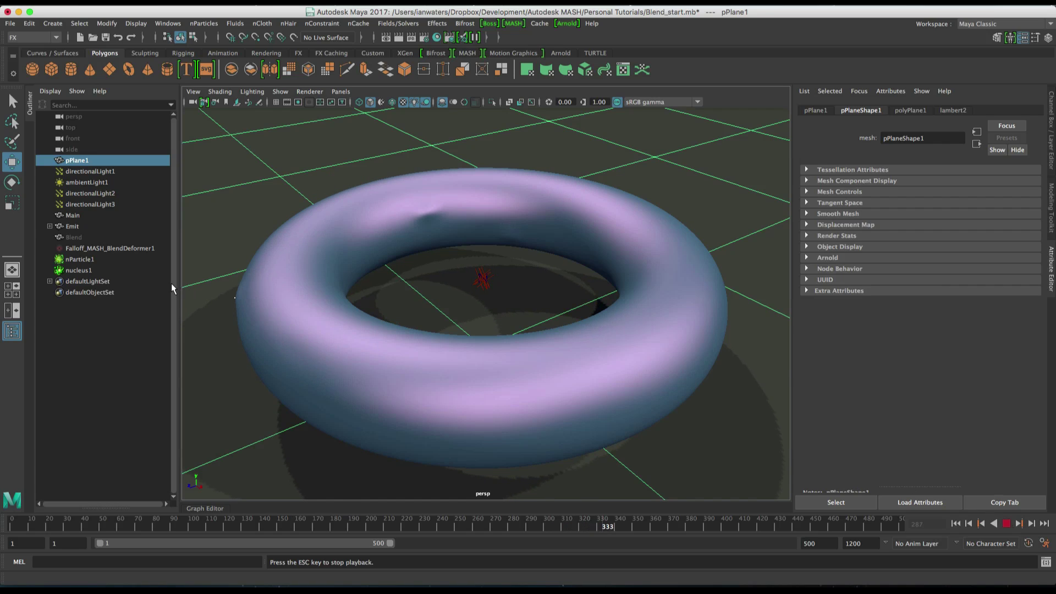
key(Escape)
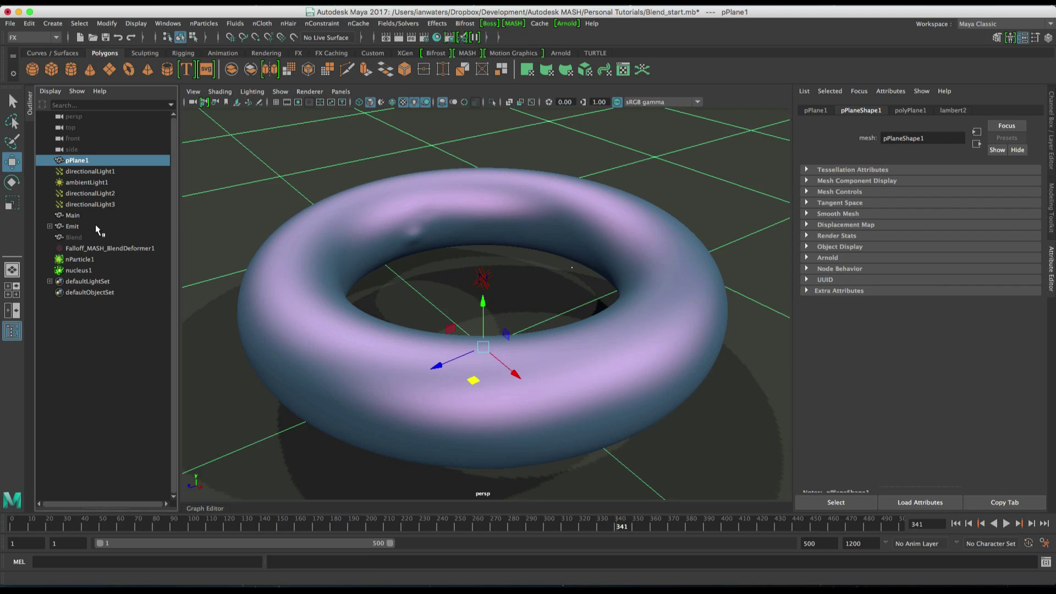
- Check the Blend torus's Section Radius value and replay the animation
click(83, 237)
click(895, 110)
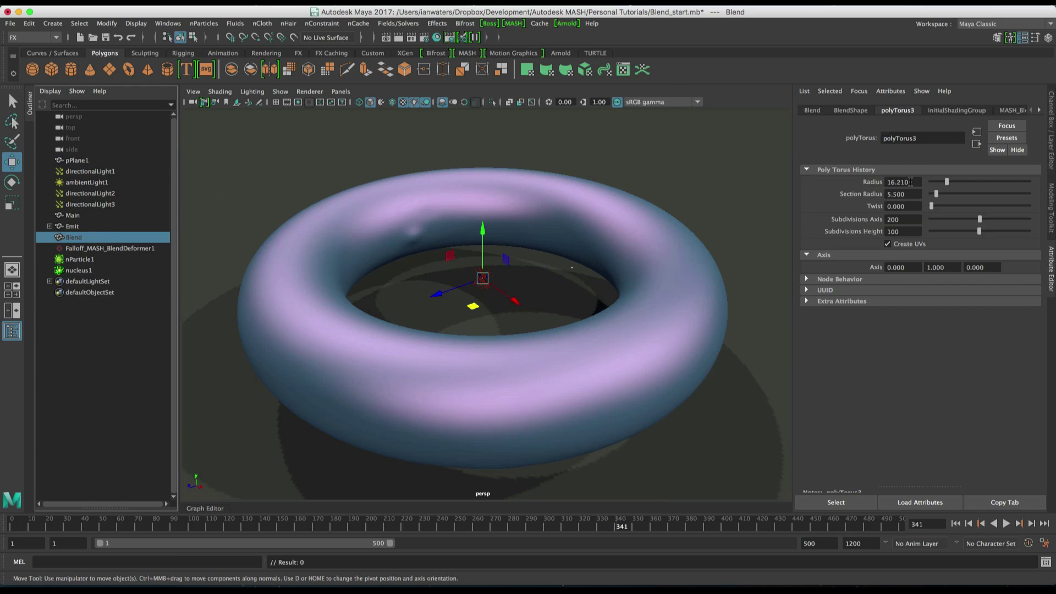
click(897, 193)
click(1007, 524)
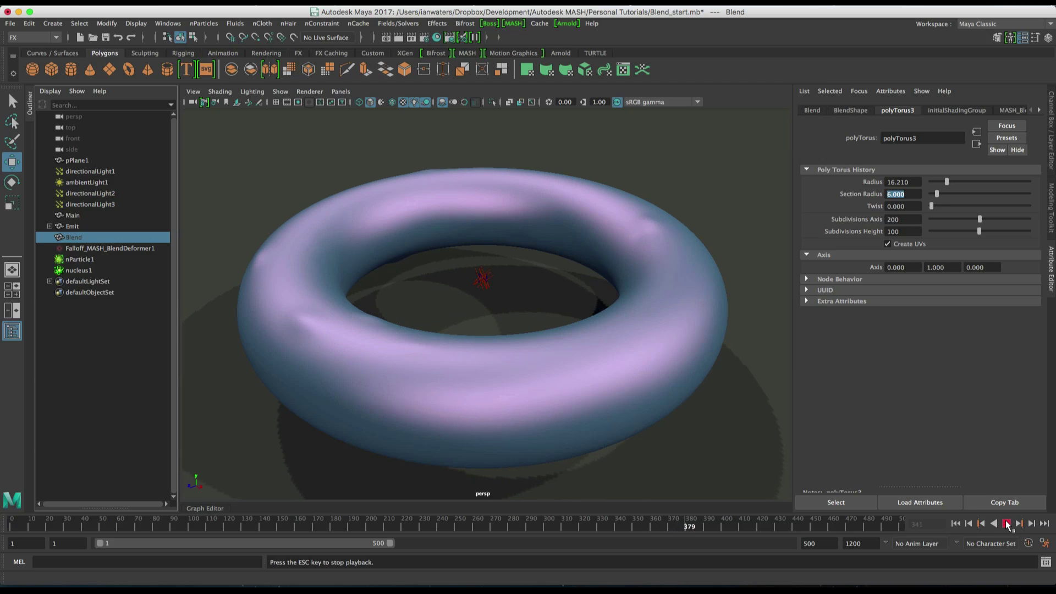
key(Escape)
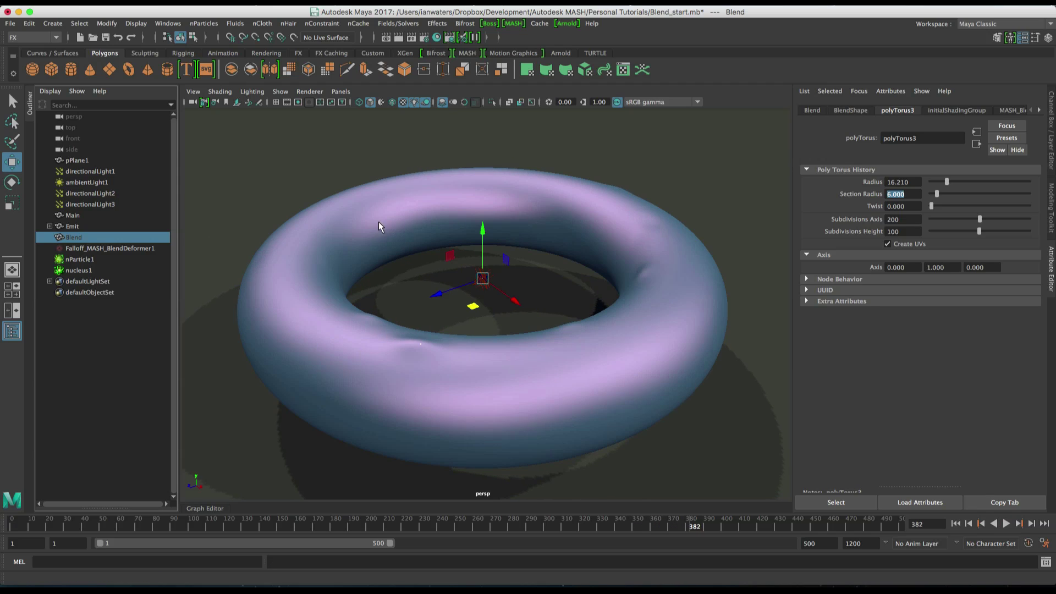
- Set MASH_BlendDeformer1's Smoothing Iterations to 5 and replay to watch the bumps
click(378, 223)
click(916, 110)
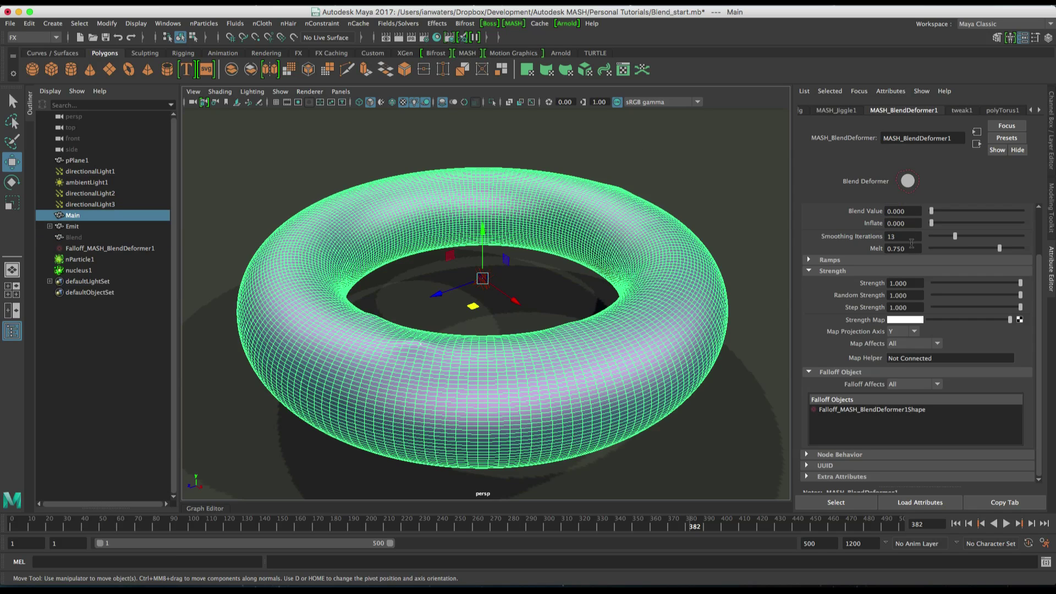
text(5)
key(Return)
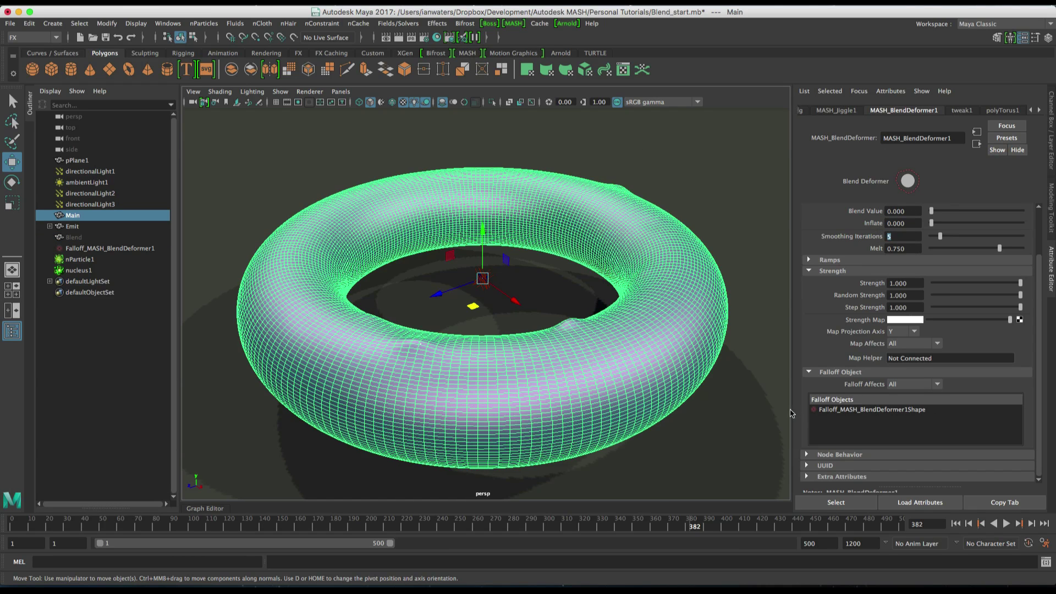
click(761, 416)
click(1006, 523)
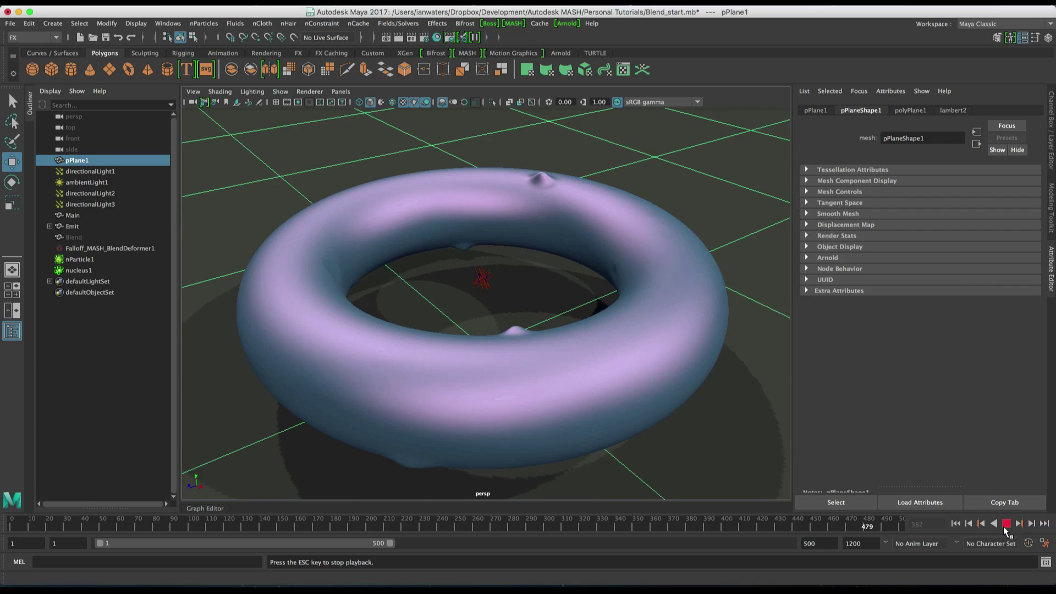
- Adjust emitter1's Rate (Particles/Sec) on nParticle1 and replay to frame 162
click(93, 270)
key(Escape)
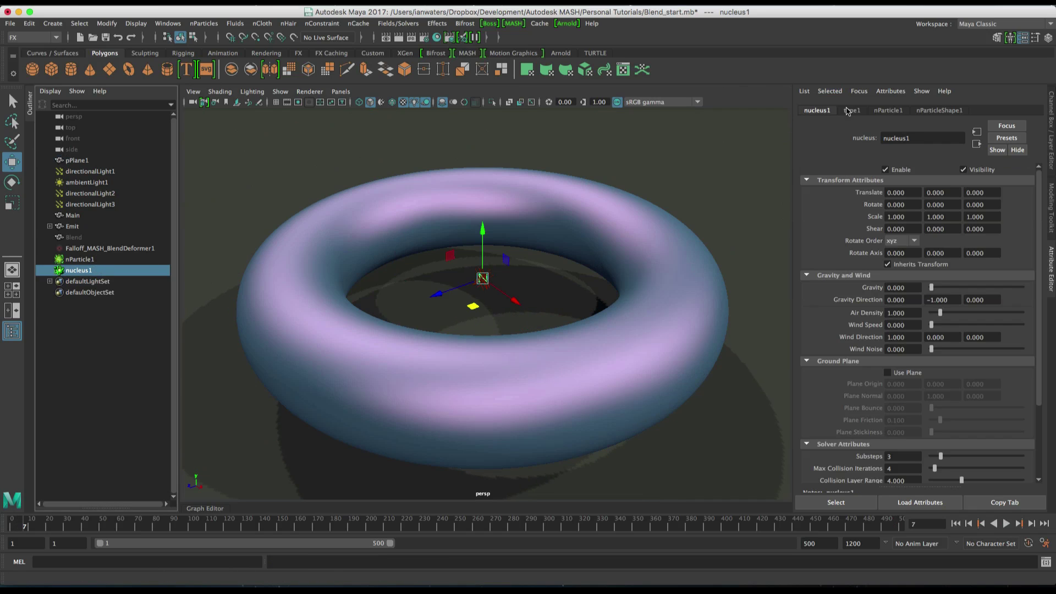
click(117, 259)
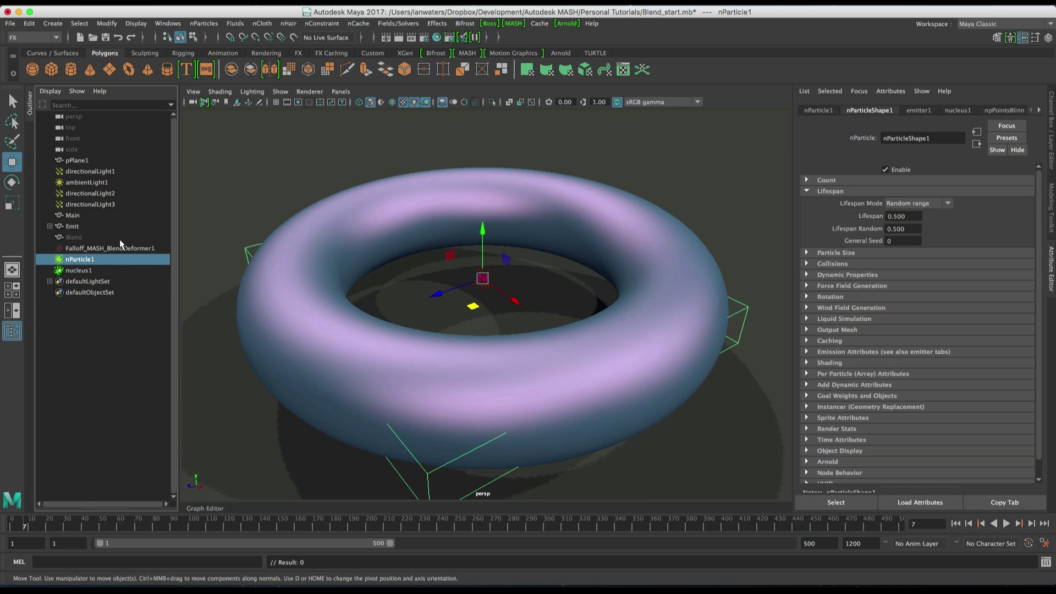
click(917, 111)
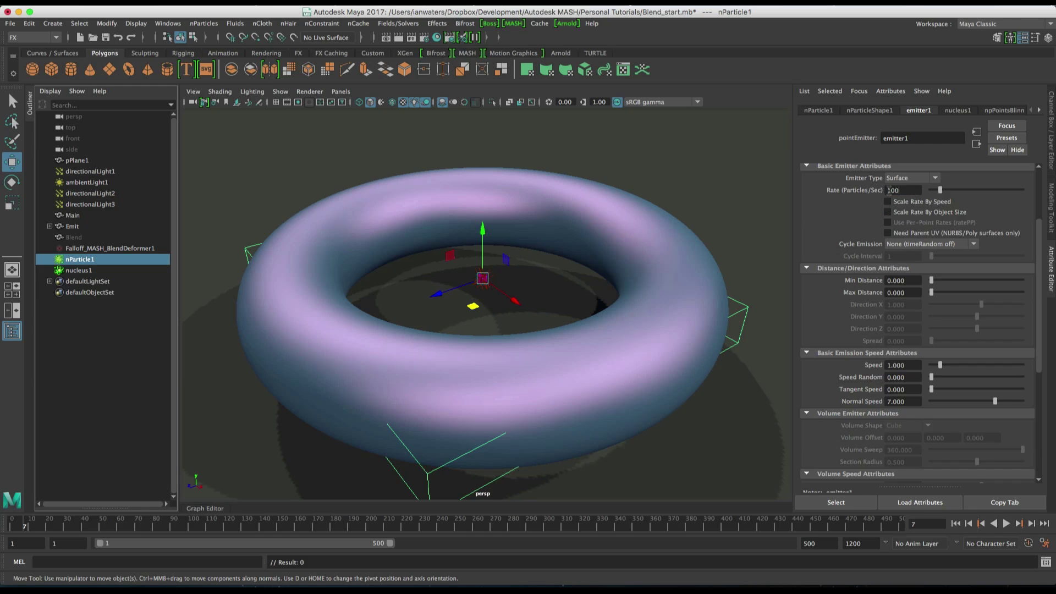
click(754, 266)
click(1006, 524)
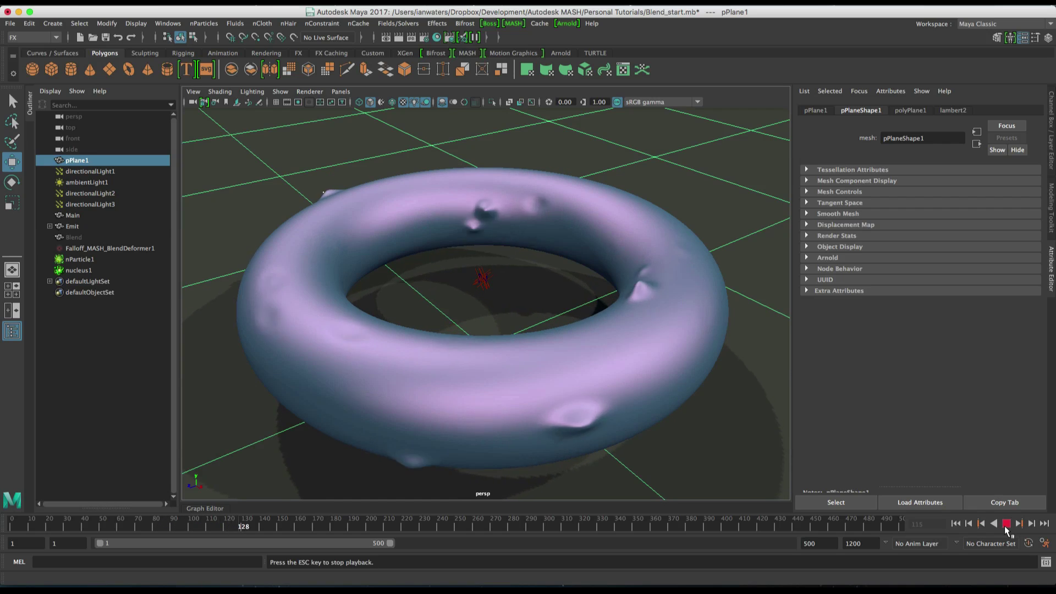
click(1005, 524)
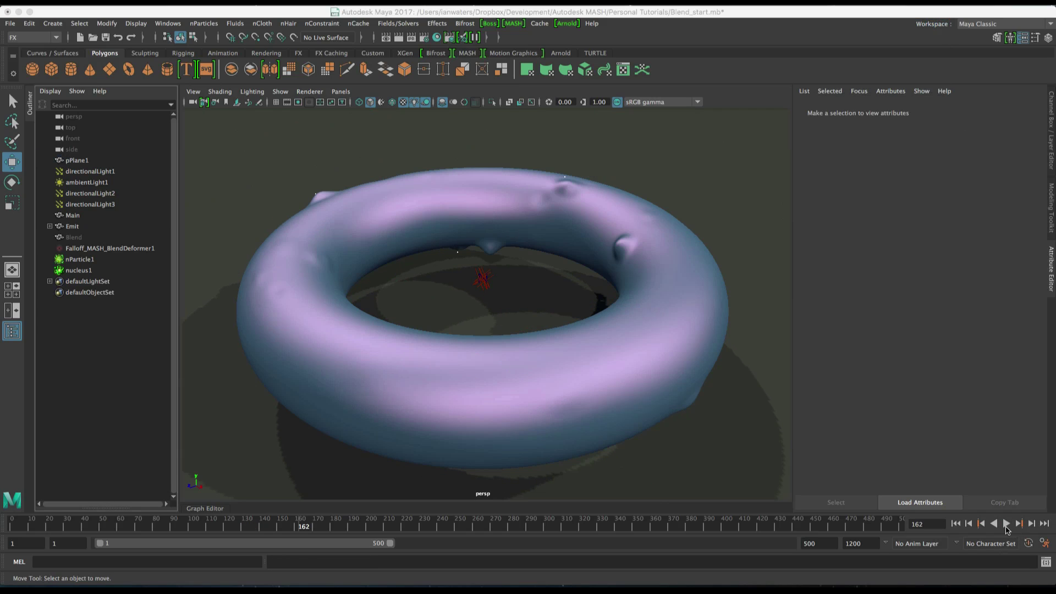
- Set Falloff_MASH_BlendDeformer1's Custom Shape Radius to 1 and replay to frame 246
click(1006, 524)
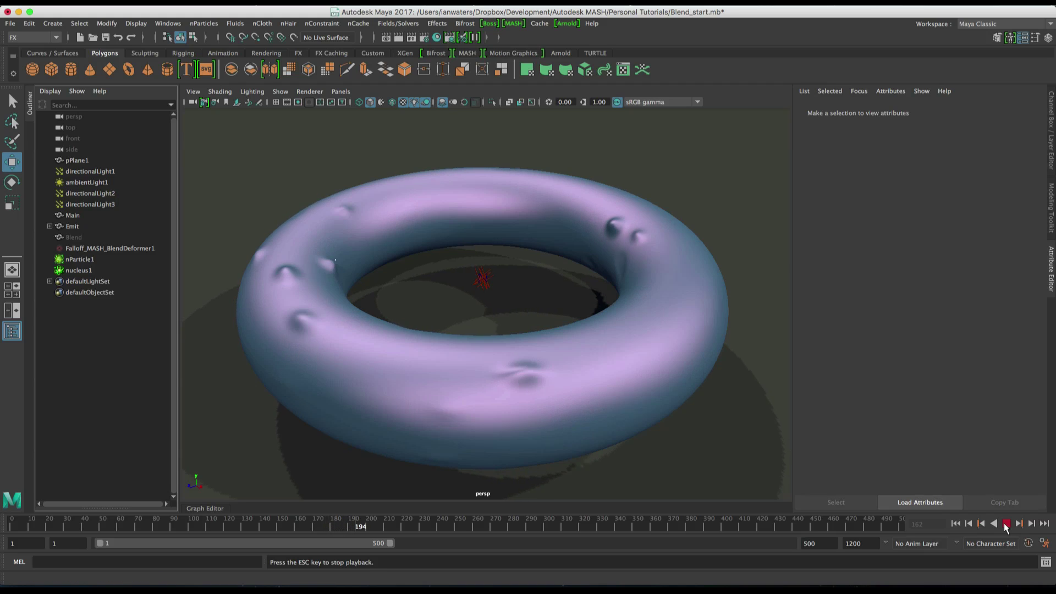
key(Escape)
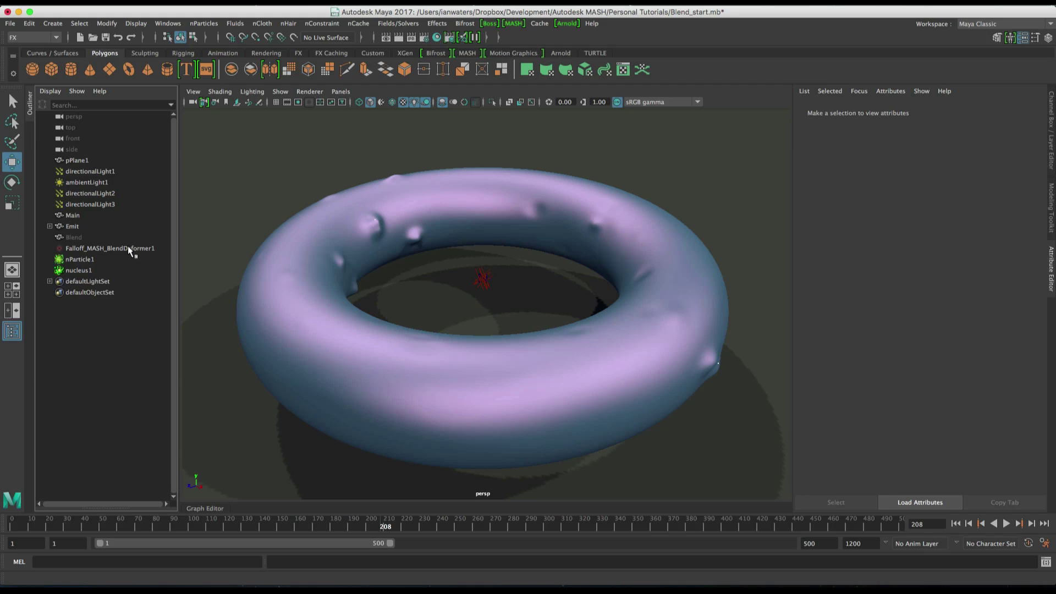
click(82, 248)
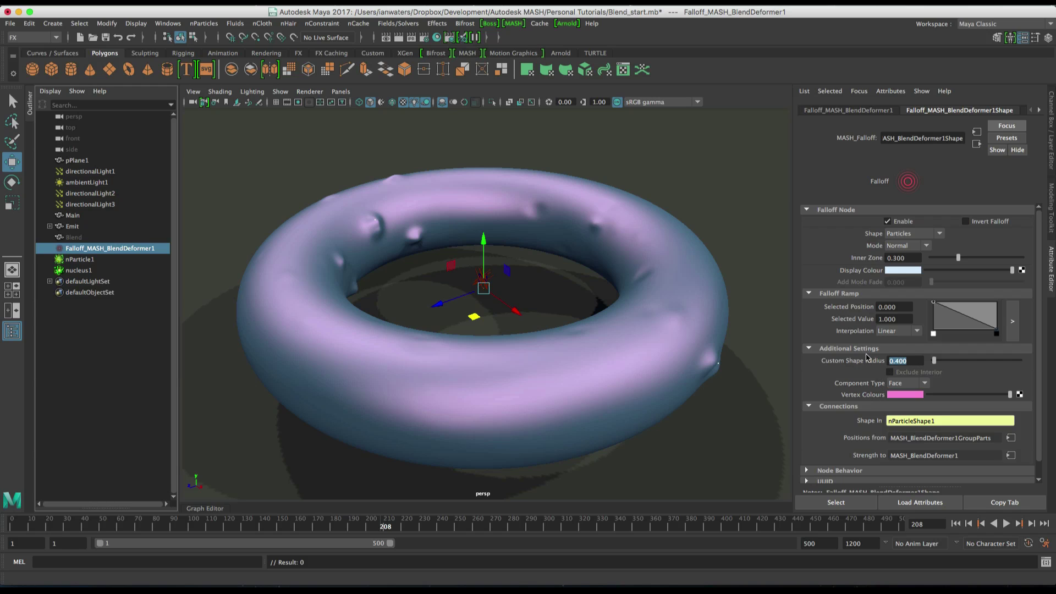
text(1)
key(Return)
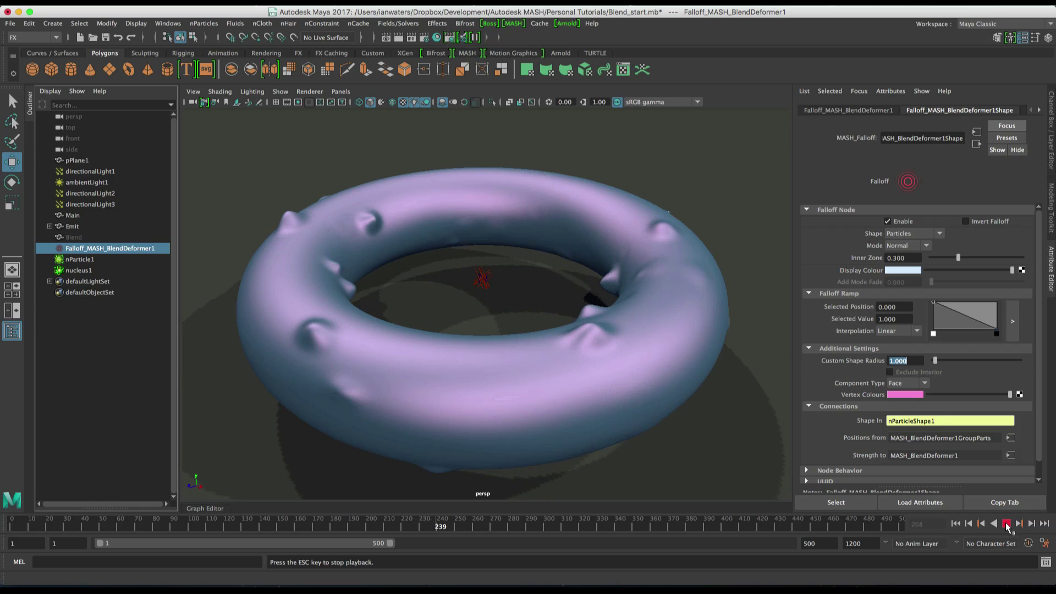
click(1006, 524)
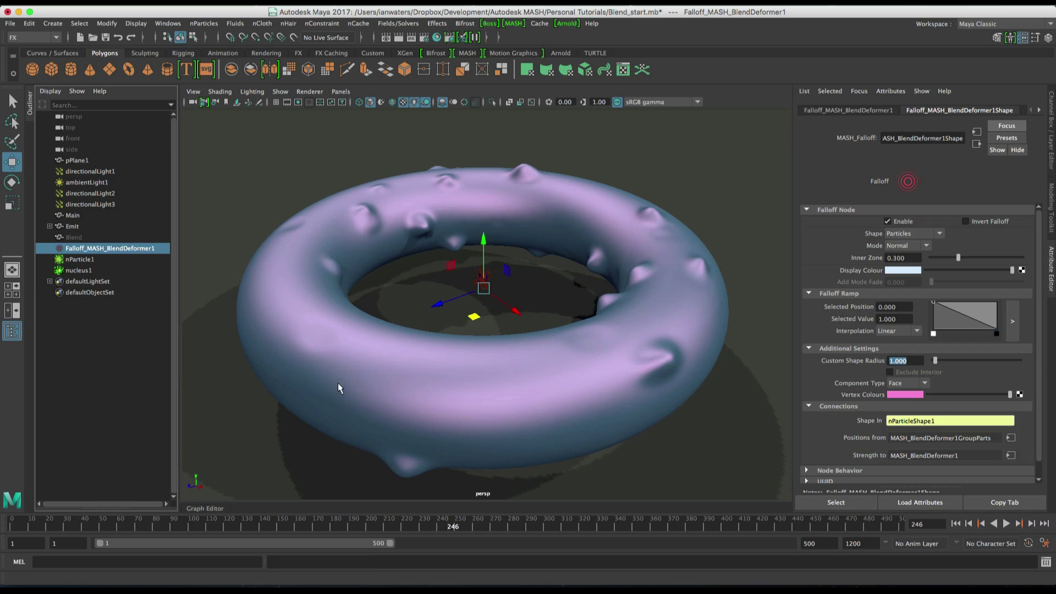
- Unhide the Blend torus, set its Section Radius to 5, hide it again, and replay
click(94, 235)
click(897, 110)
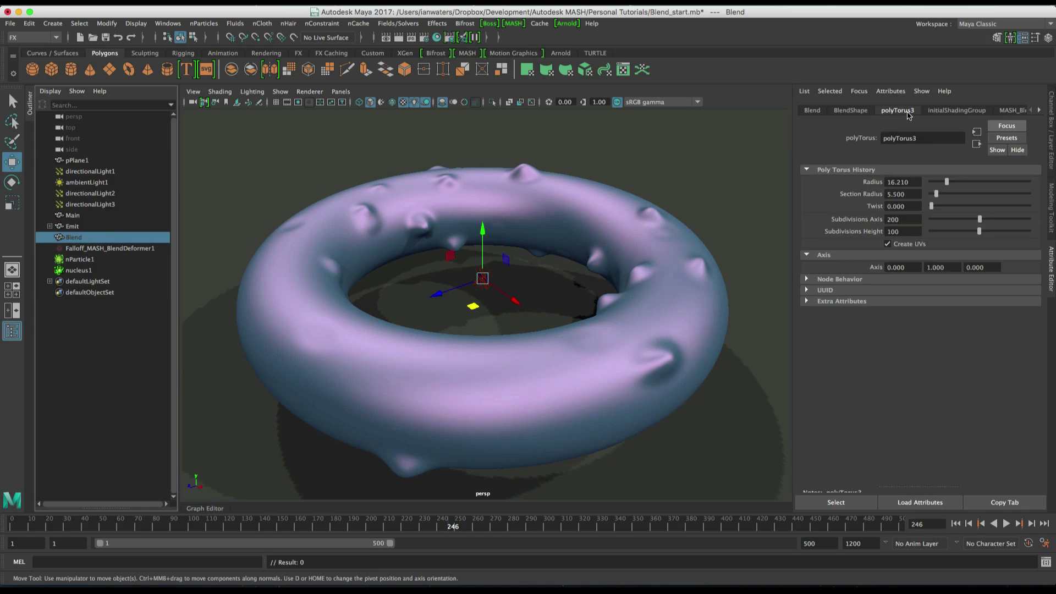
key(shift+h)
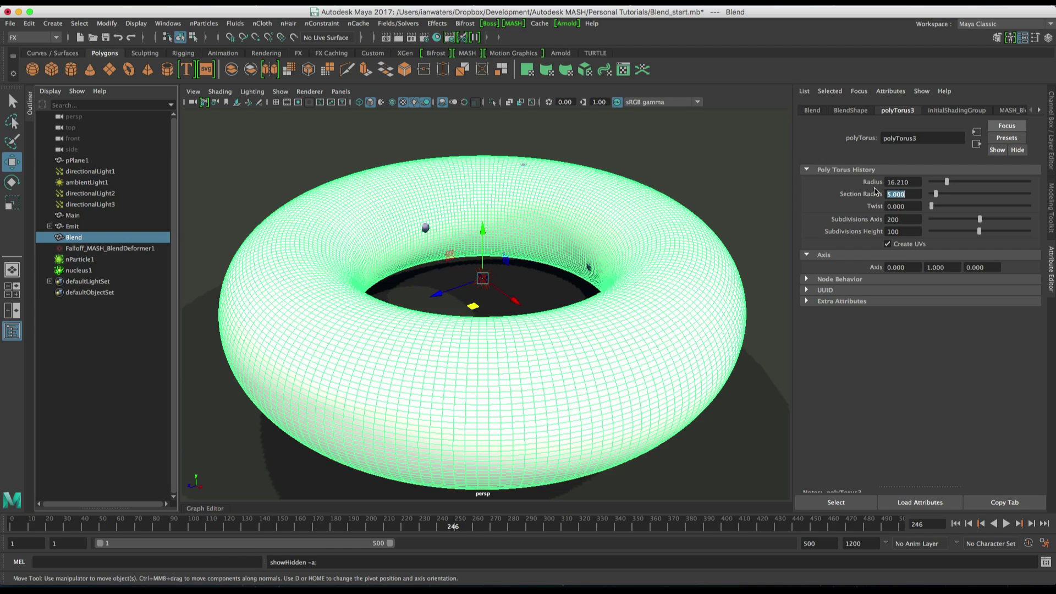
text(5)
key(Return)
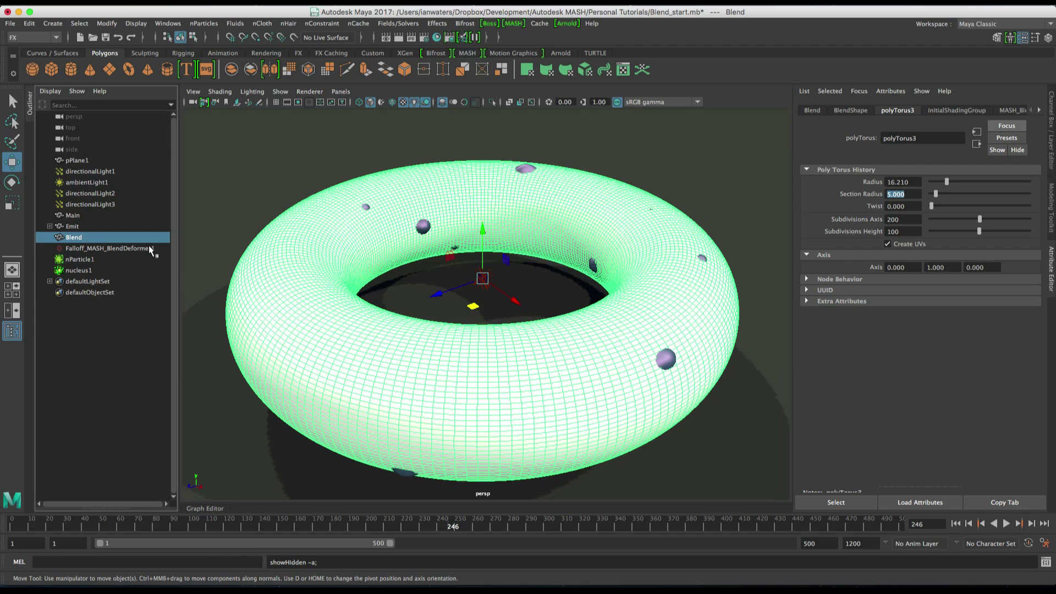
key(ctrl+h)
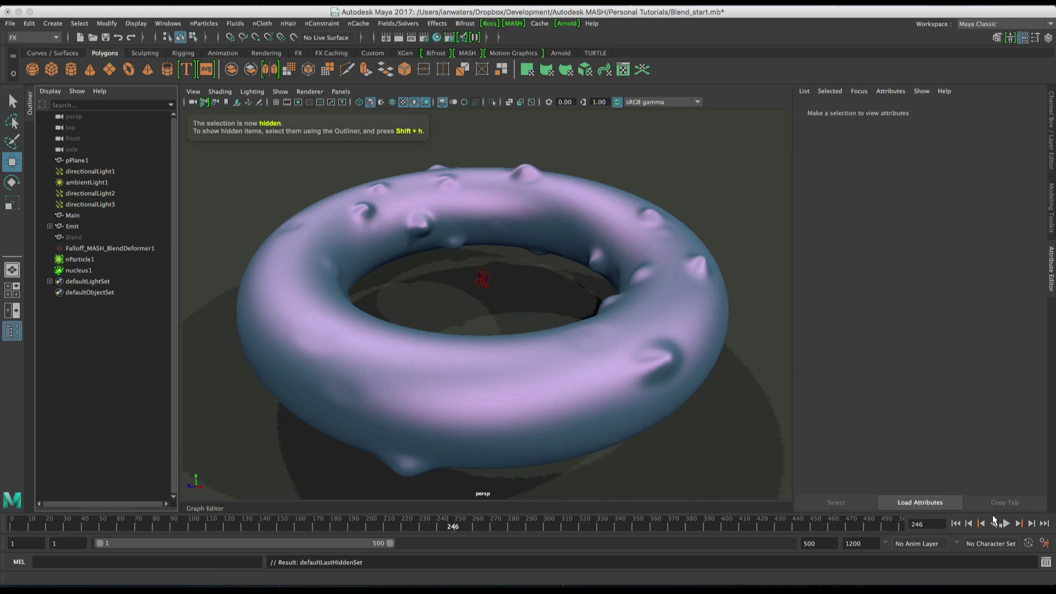
click(1006, 523)
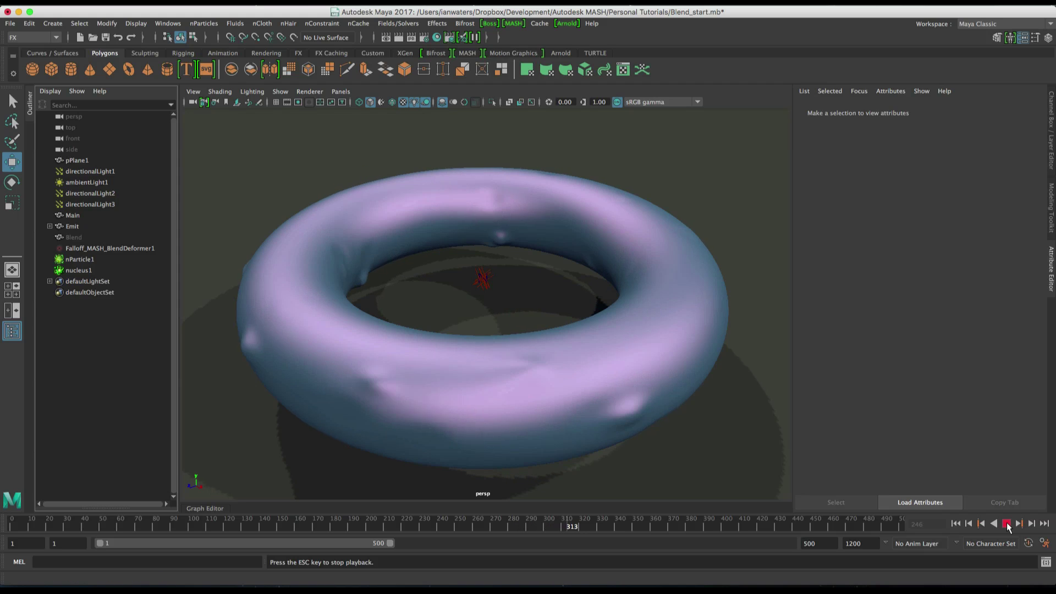
click(1006, 524)
- Try a Section Radius of 7 during playback, then revert to 5 and stop at frame 480
click(81, 237)
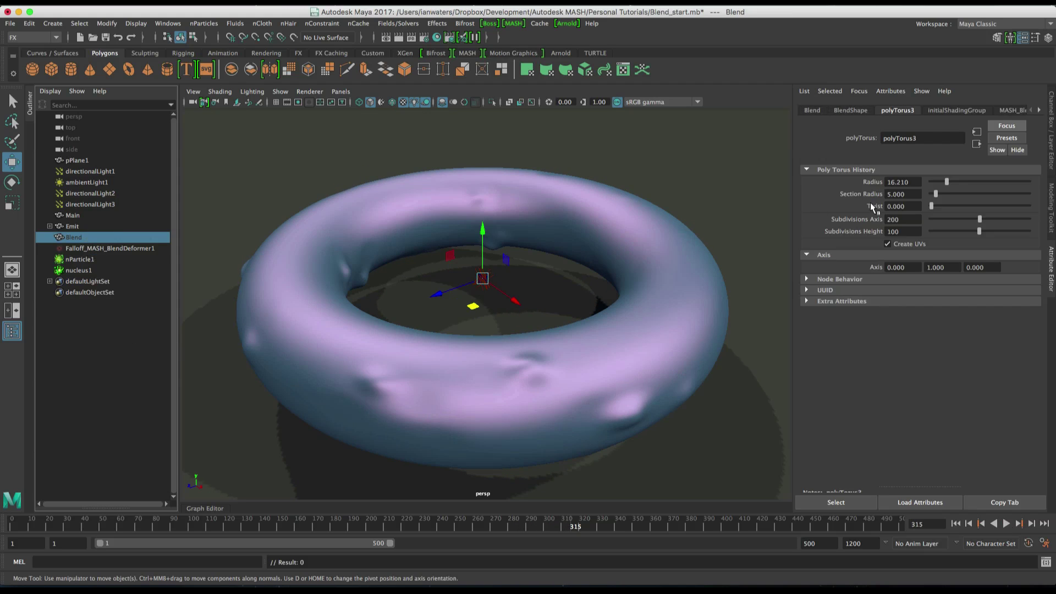
text(7)
key(Return)
click(1007, 524)
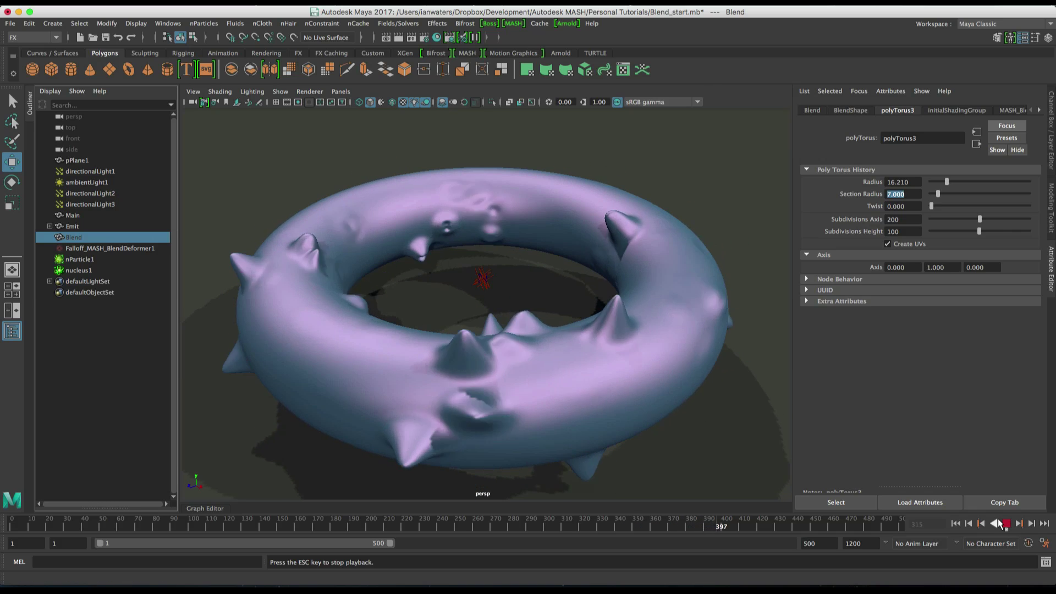
text(5)
key(Return)
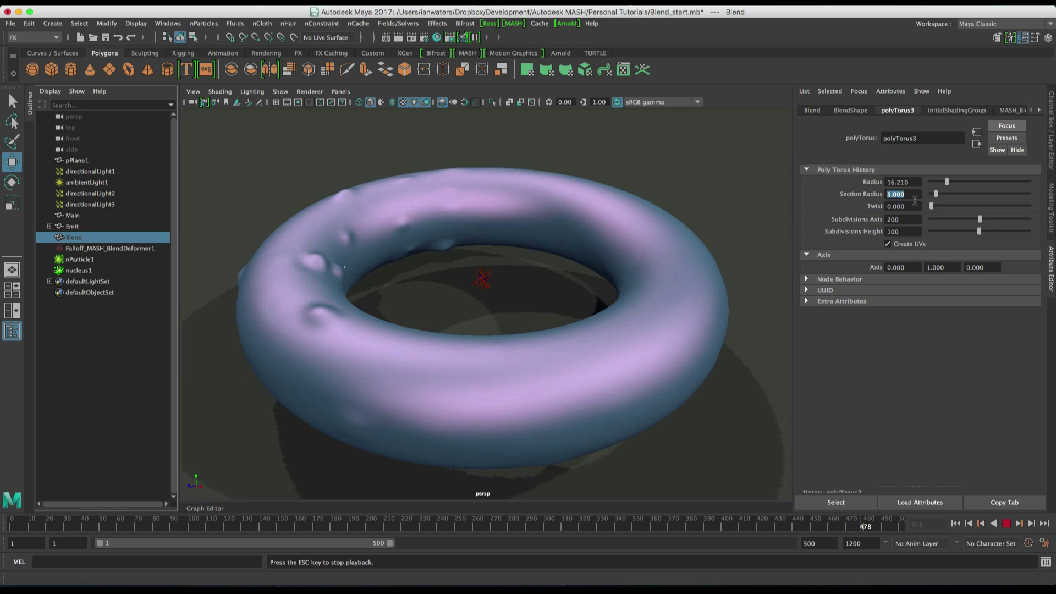
key(Escape)
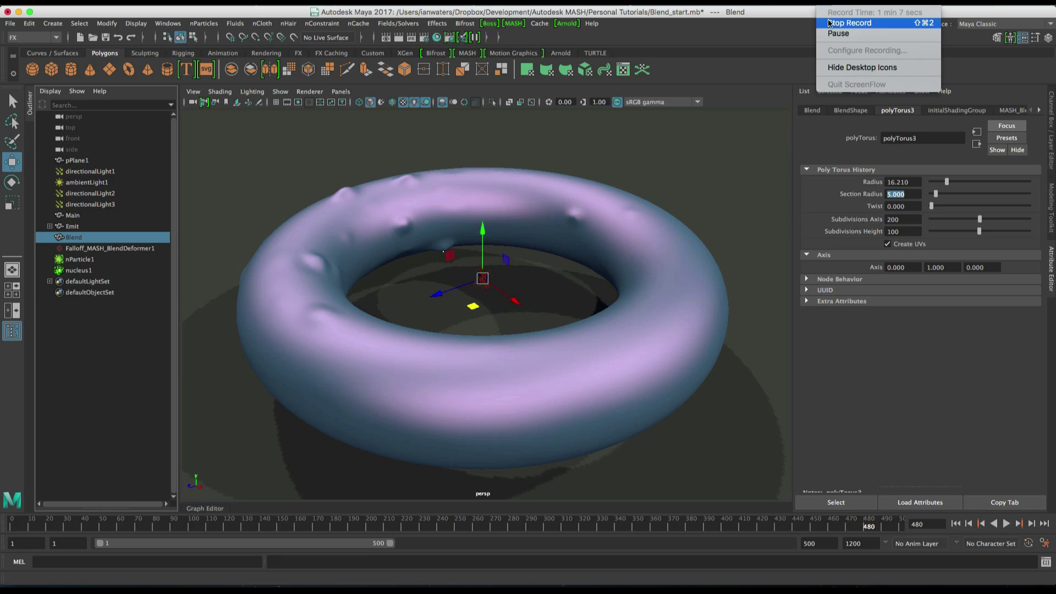